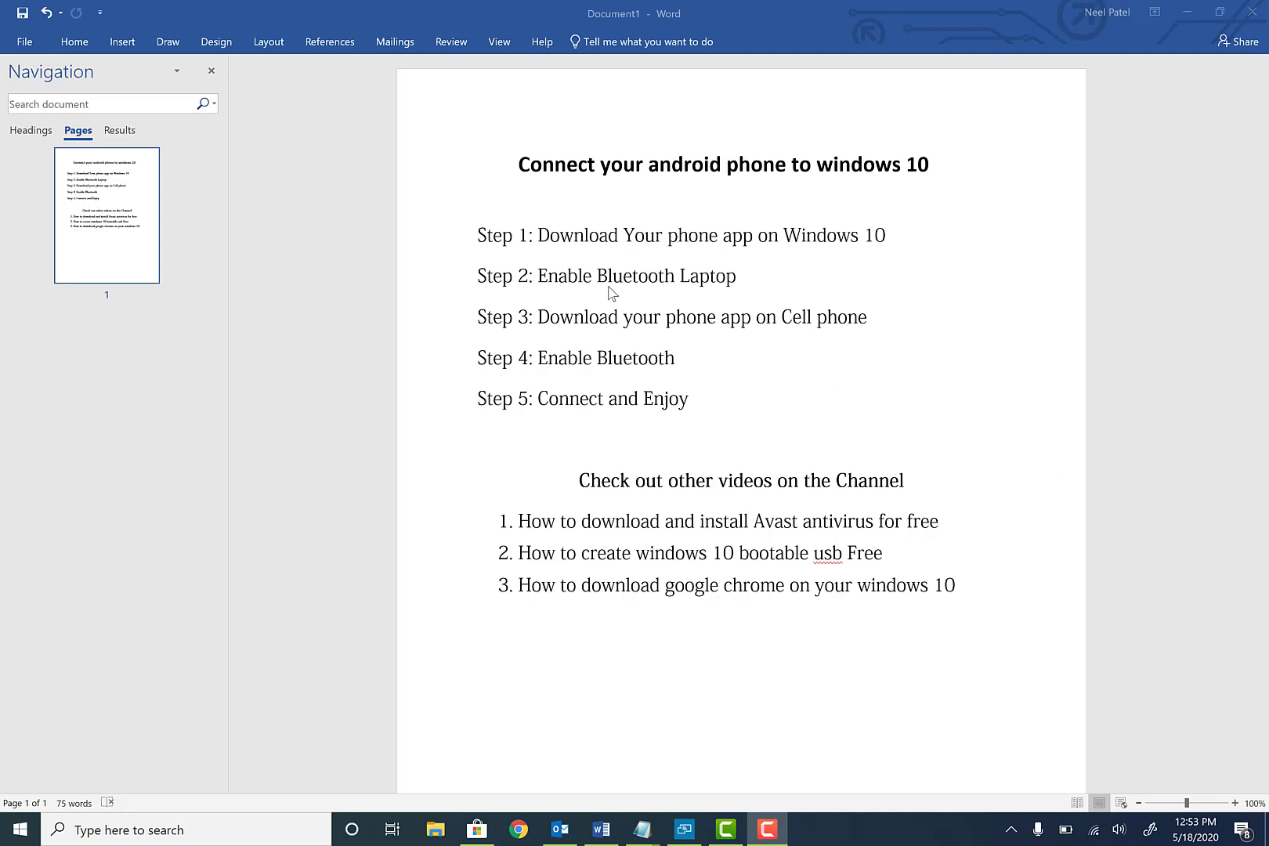
# Launch Microsoft Store from a Start search for 'micros'
pyautogui.click(3, 837)
pyautogui.write('micros')
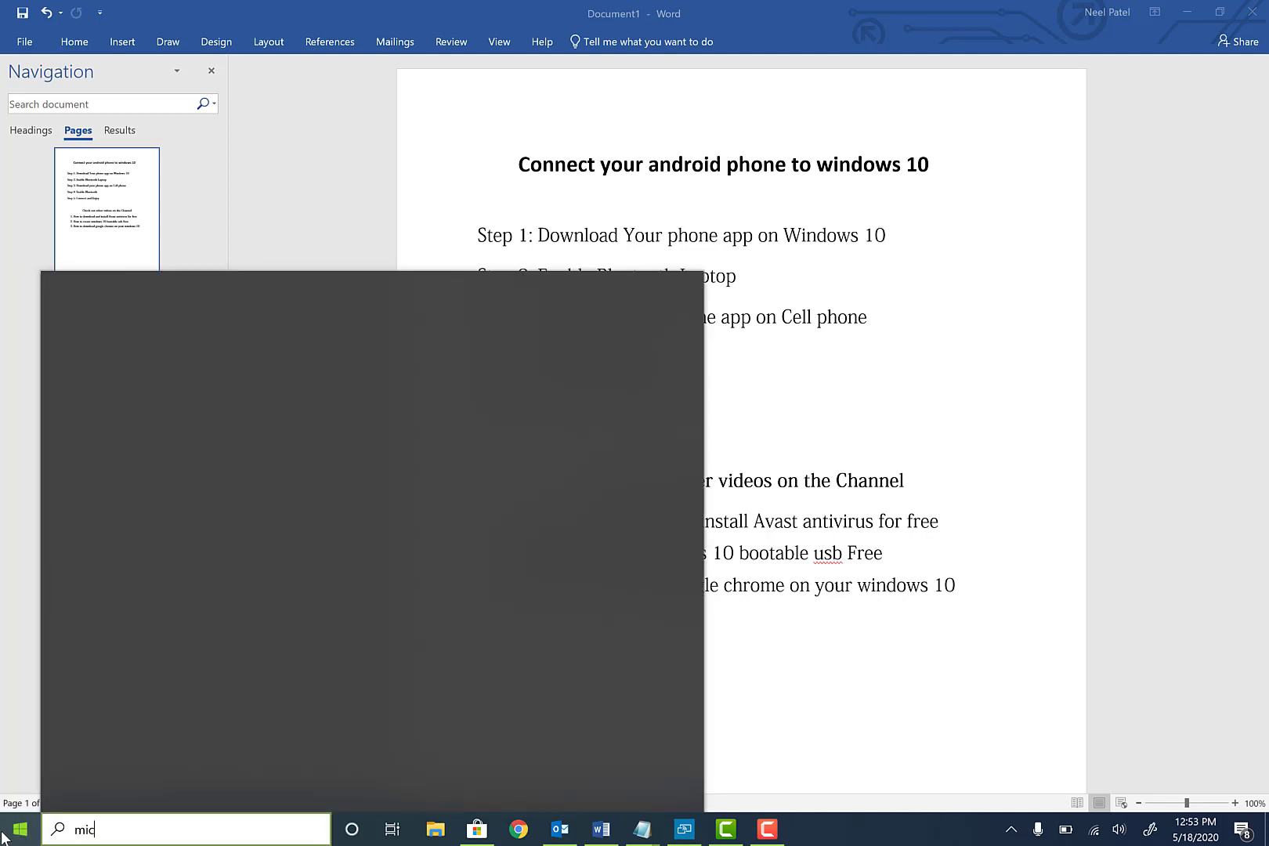
pyautogui.press('BackSpace')
pyautogui.press('BackSpace')
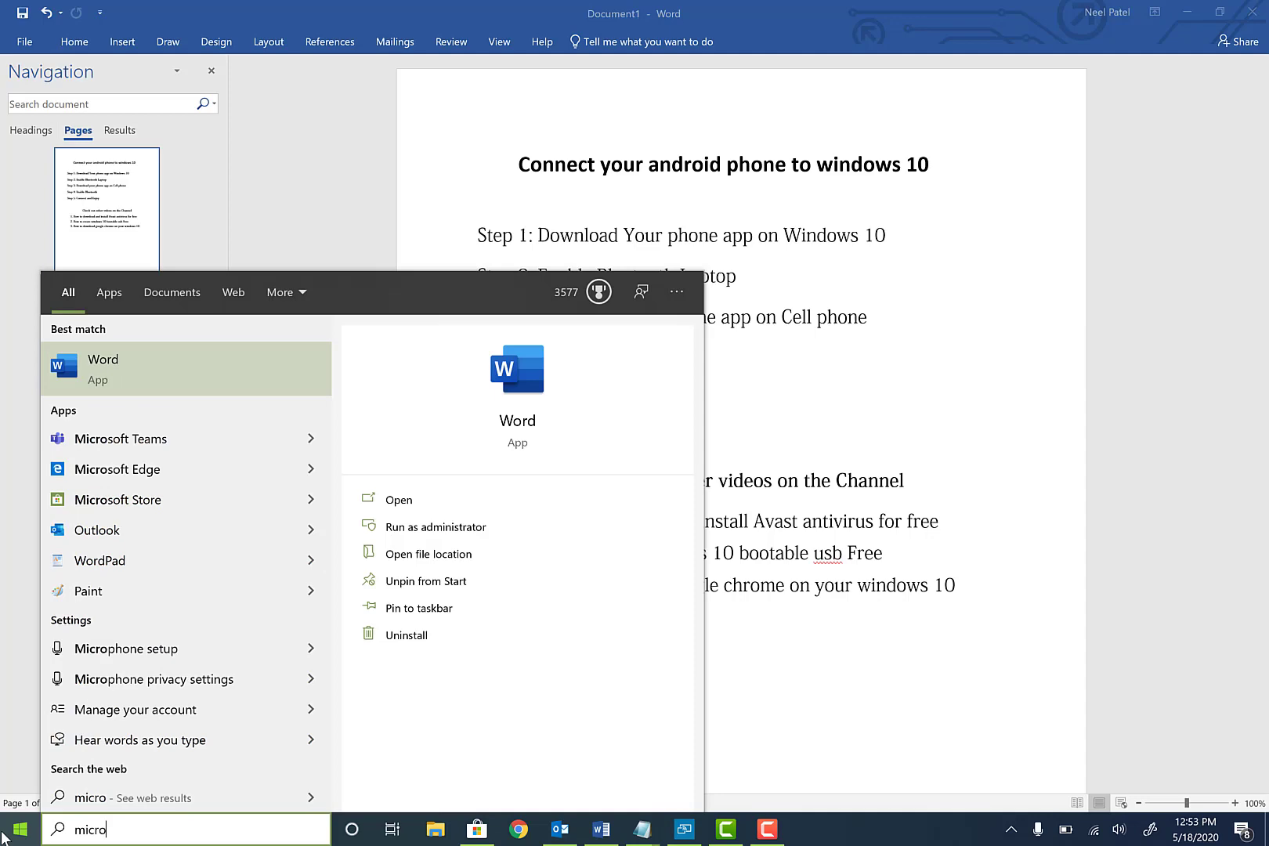
pyautogui.press('Return')
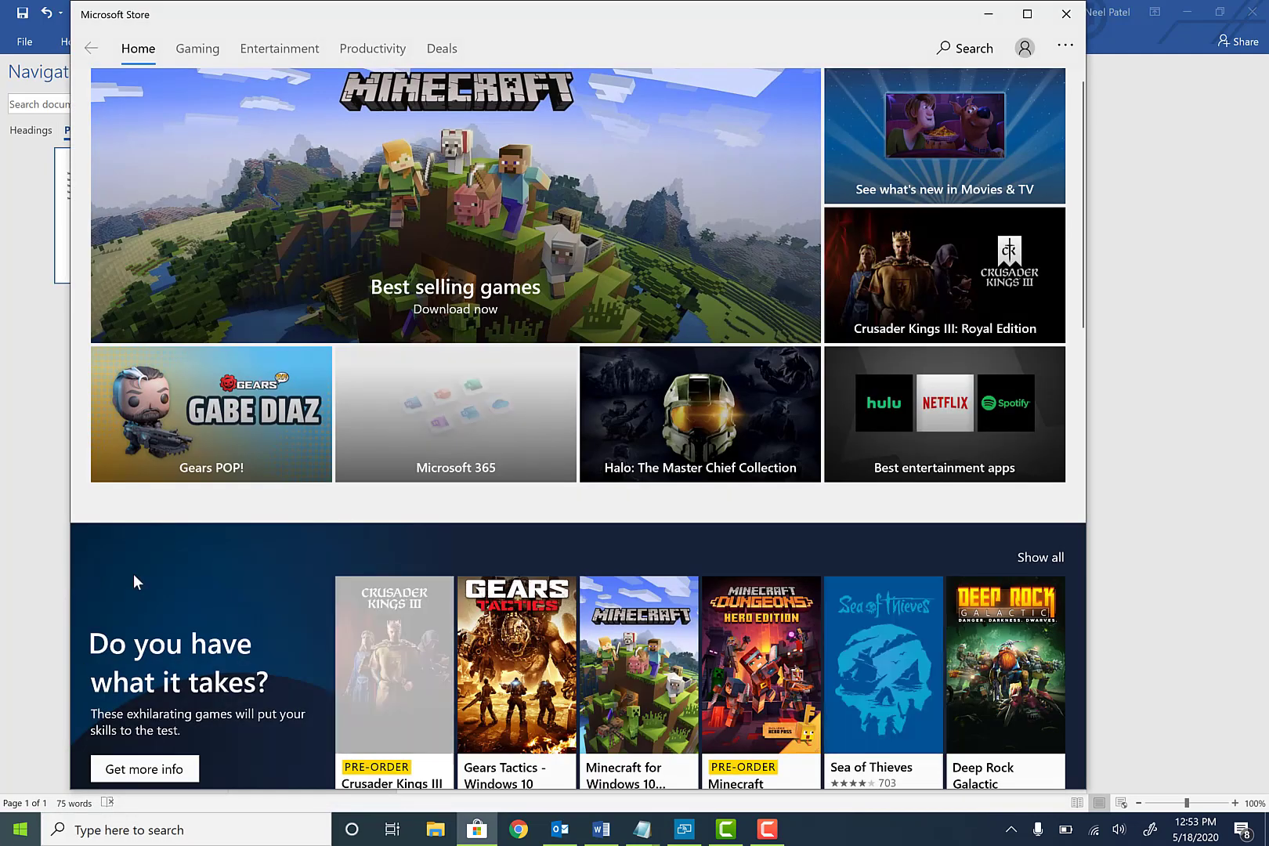
# Search the Store for 'your phone', install the Your Phone app, and minimize the Store
pyautogui.click(949, 47)
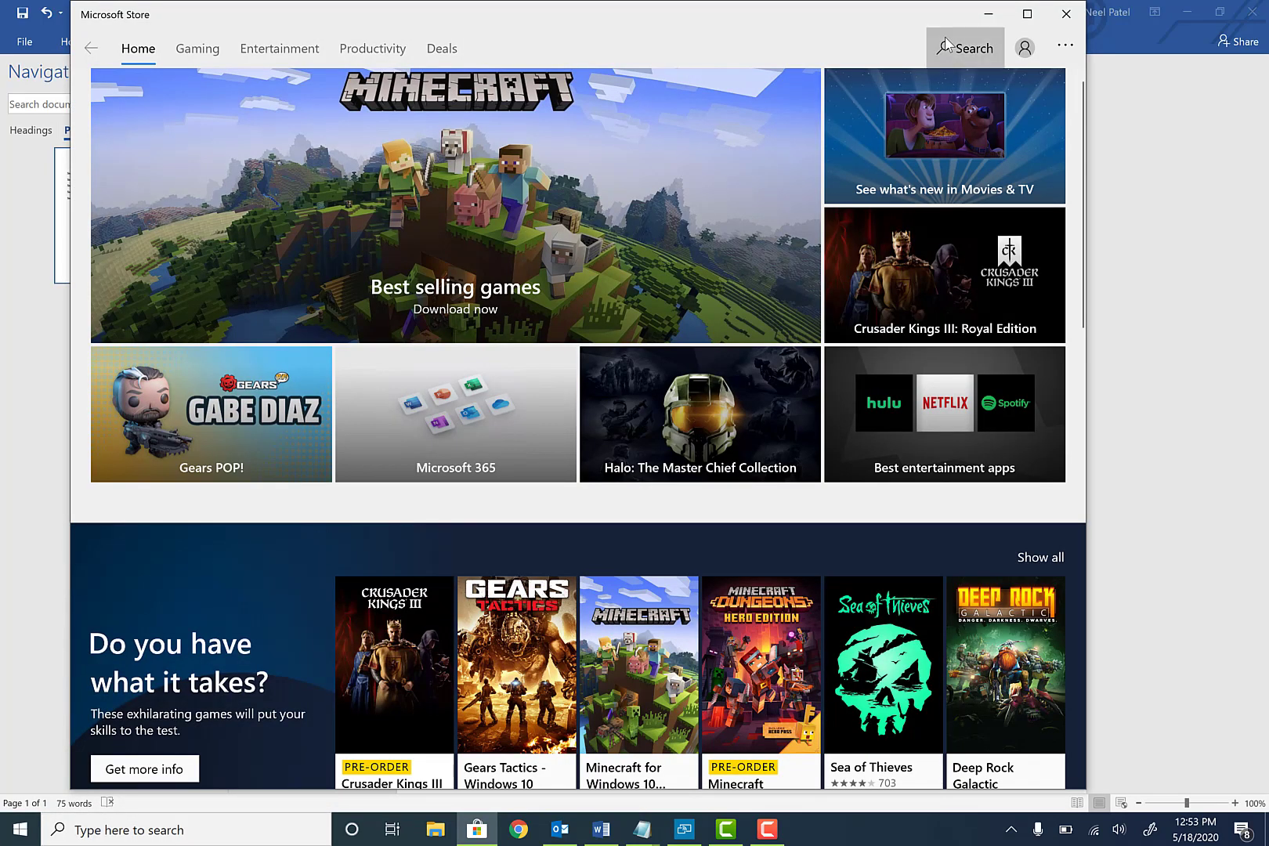
pyautogui.write('your ')
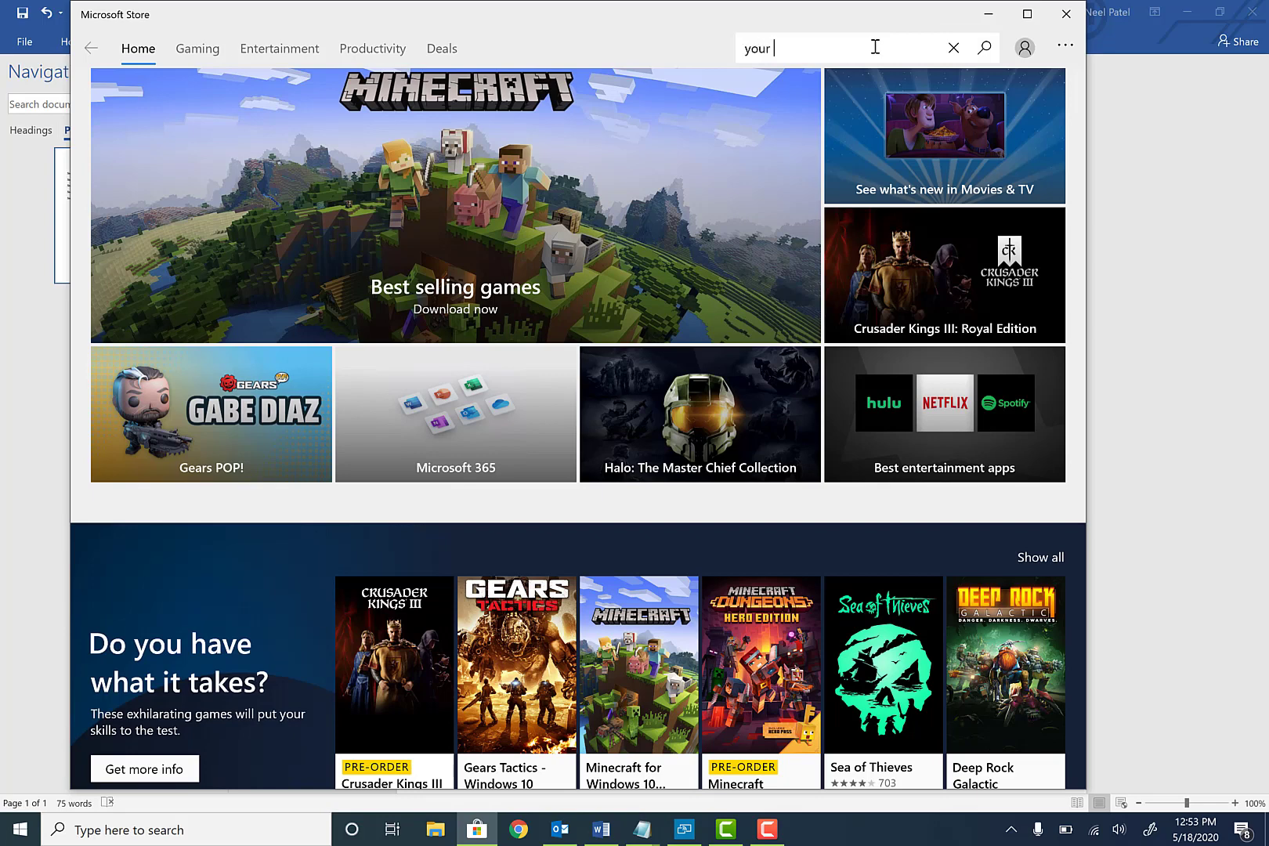
pyautogui.write('phone')
pyautogui.press('Return')
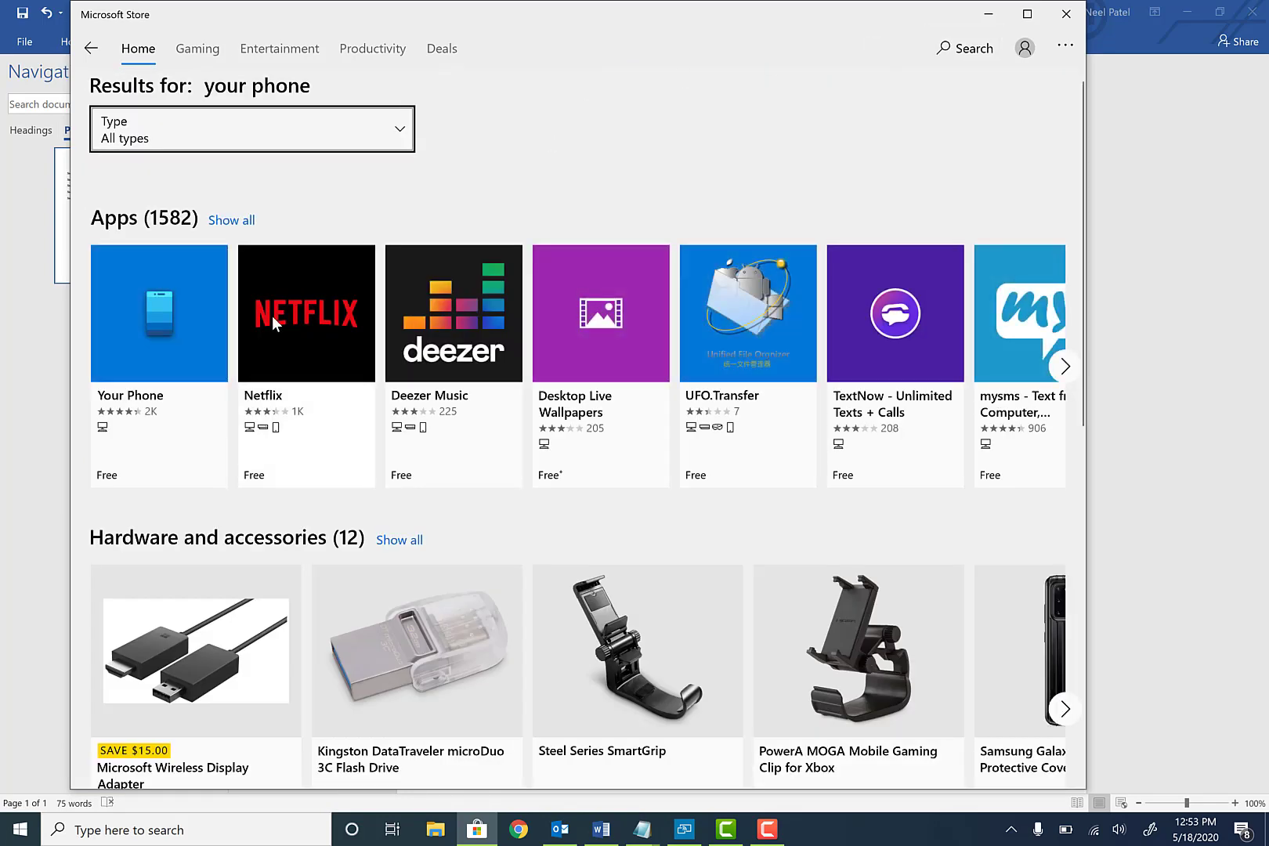
pyautogui.click(150, 326)
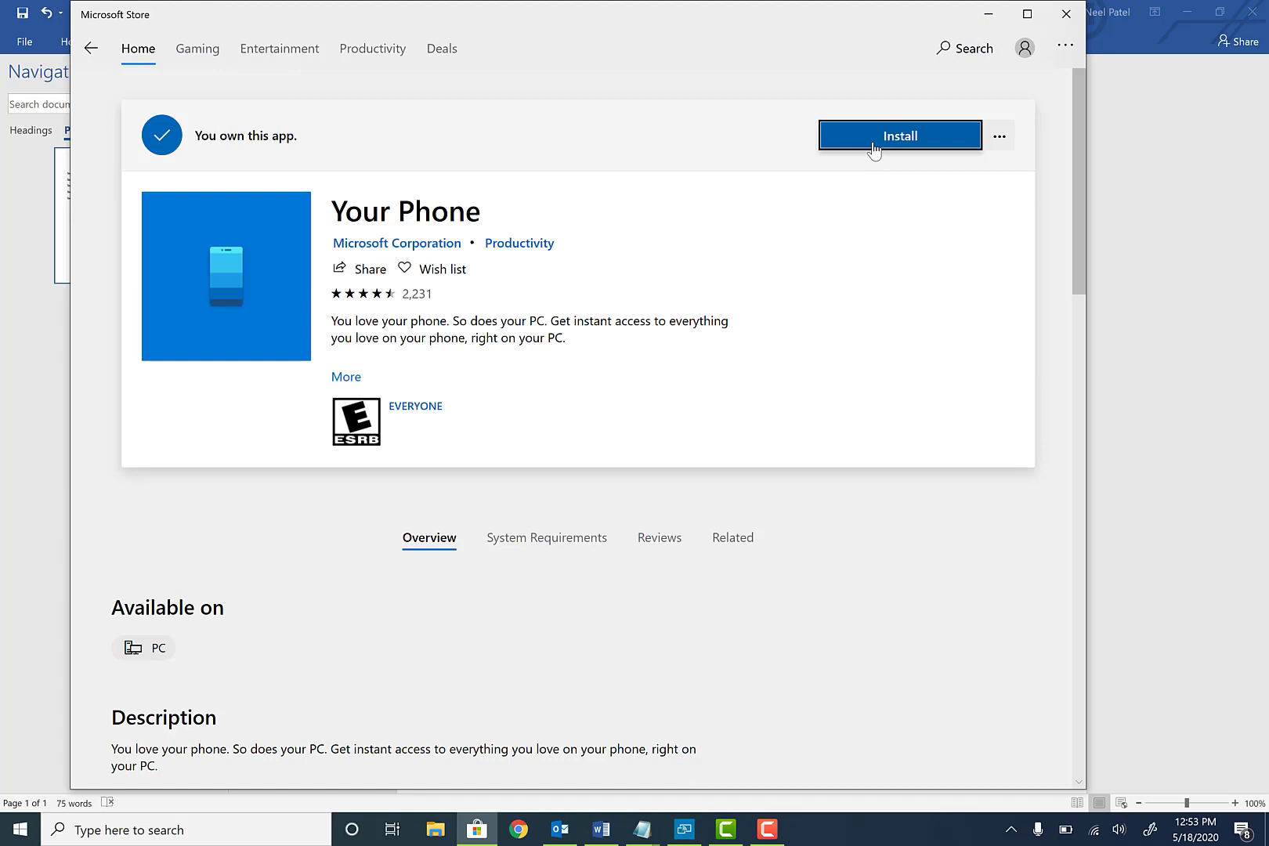
pyautogui.click(873, 138)
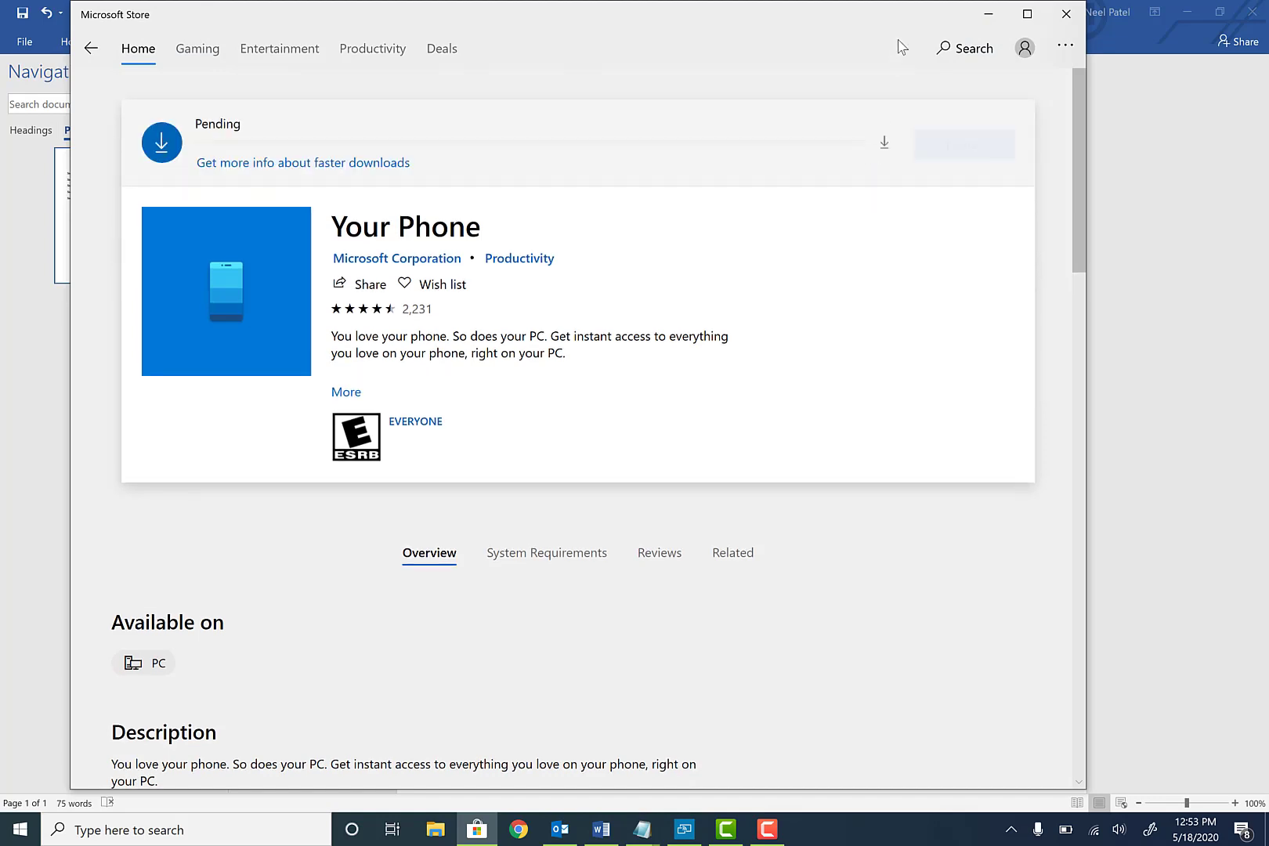
pyautogui.click(986, 14)
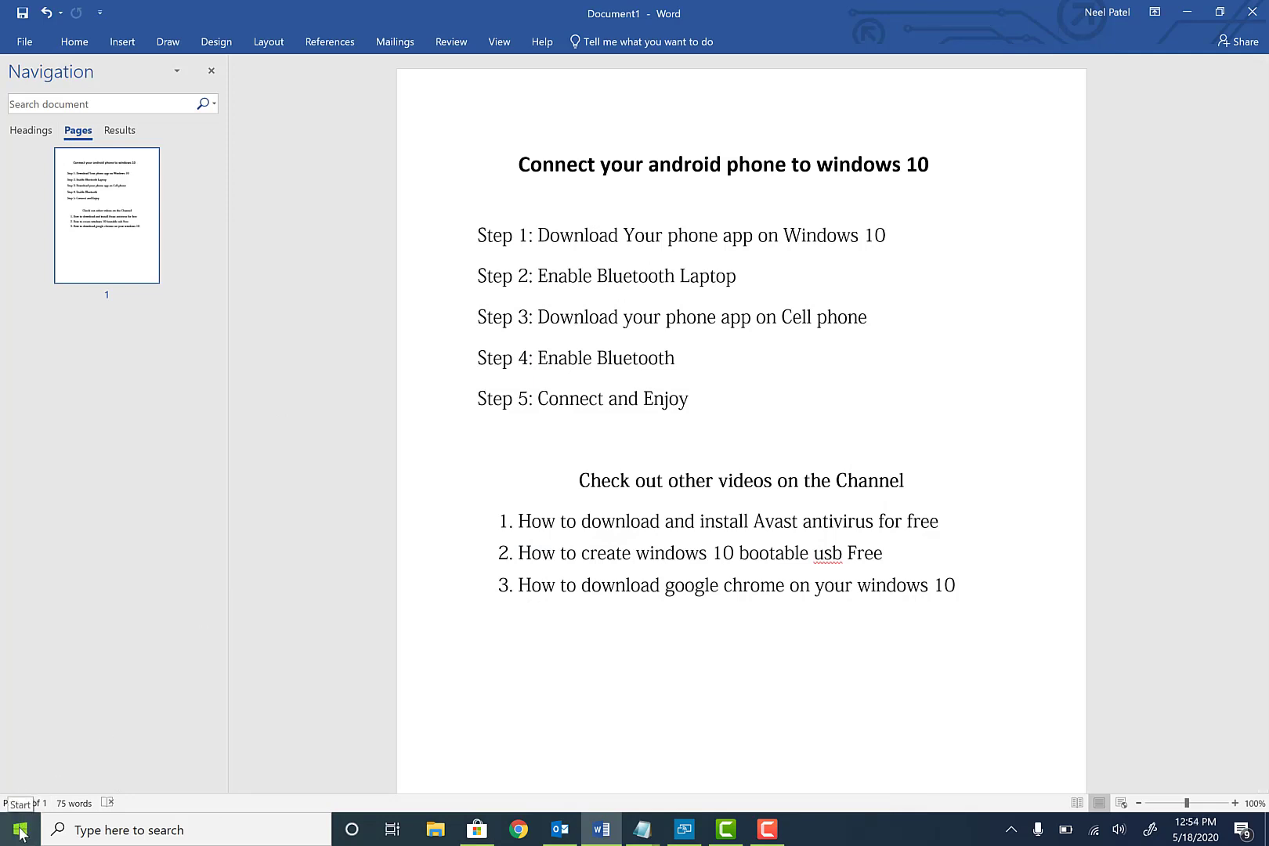
# Open Windows Settings from a Start search for 'set'
pyautogui.click(766, 828)
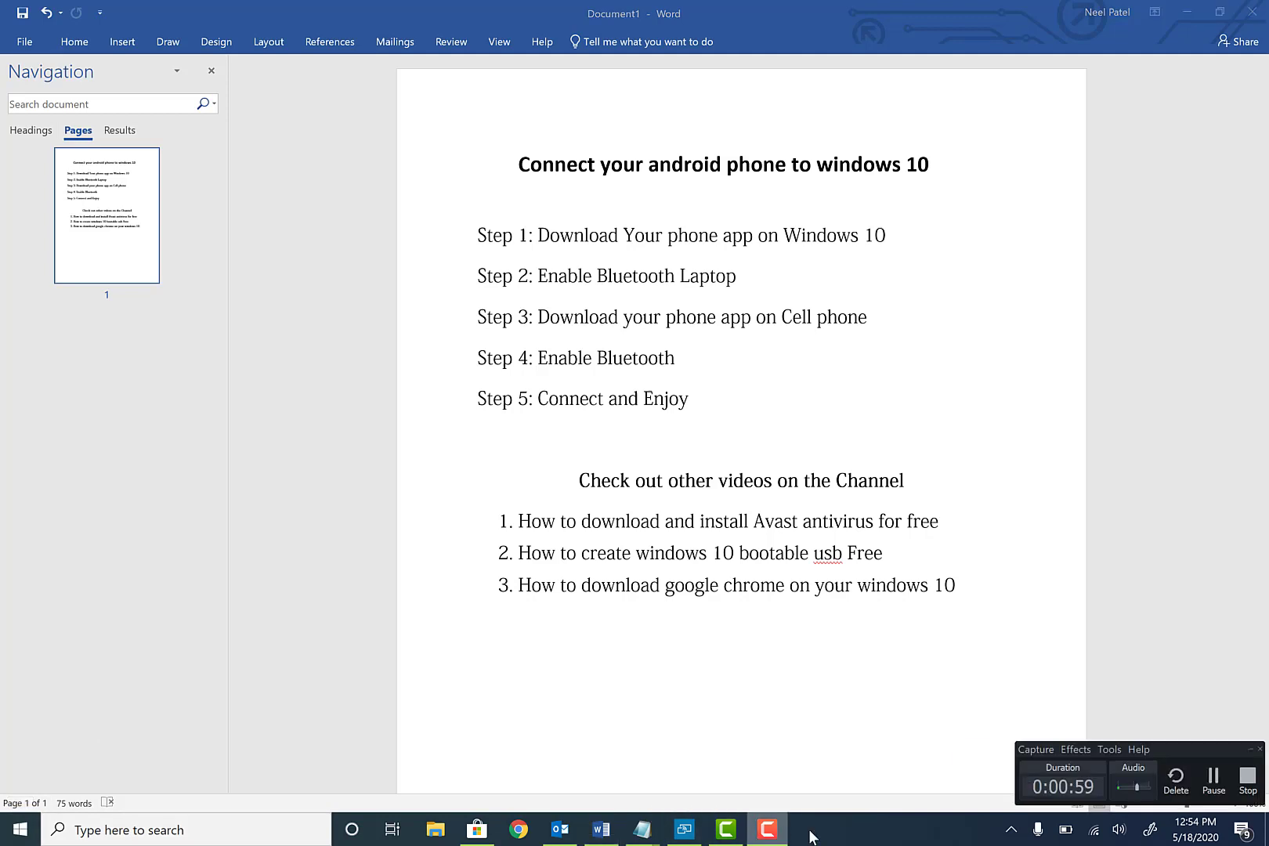
pyautogui.click(1213, 780)
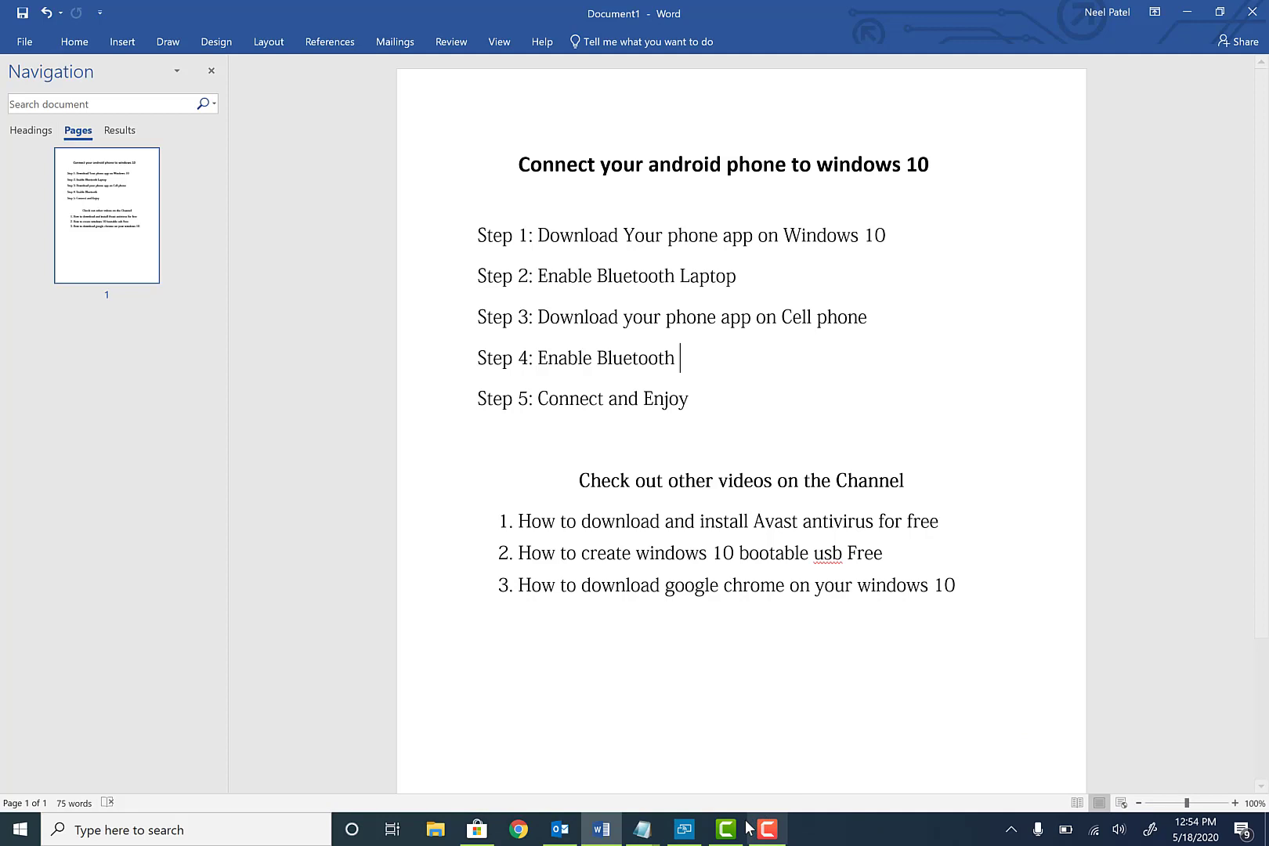
pyautogui.click(772, 828)
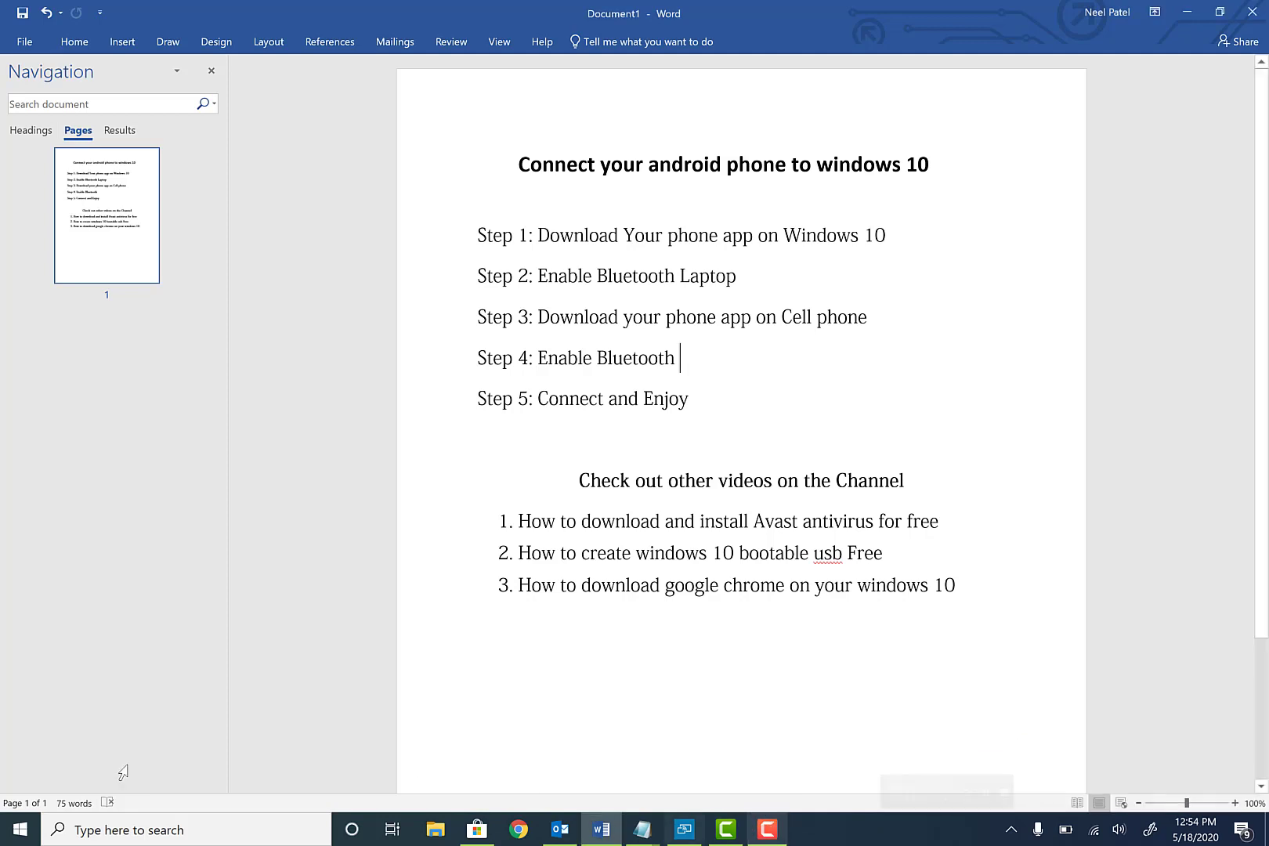
pyautogui.click(11, 832)
pyautogui.write('set')
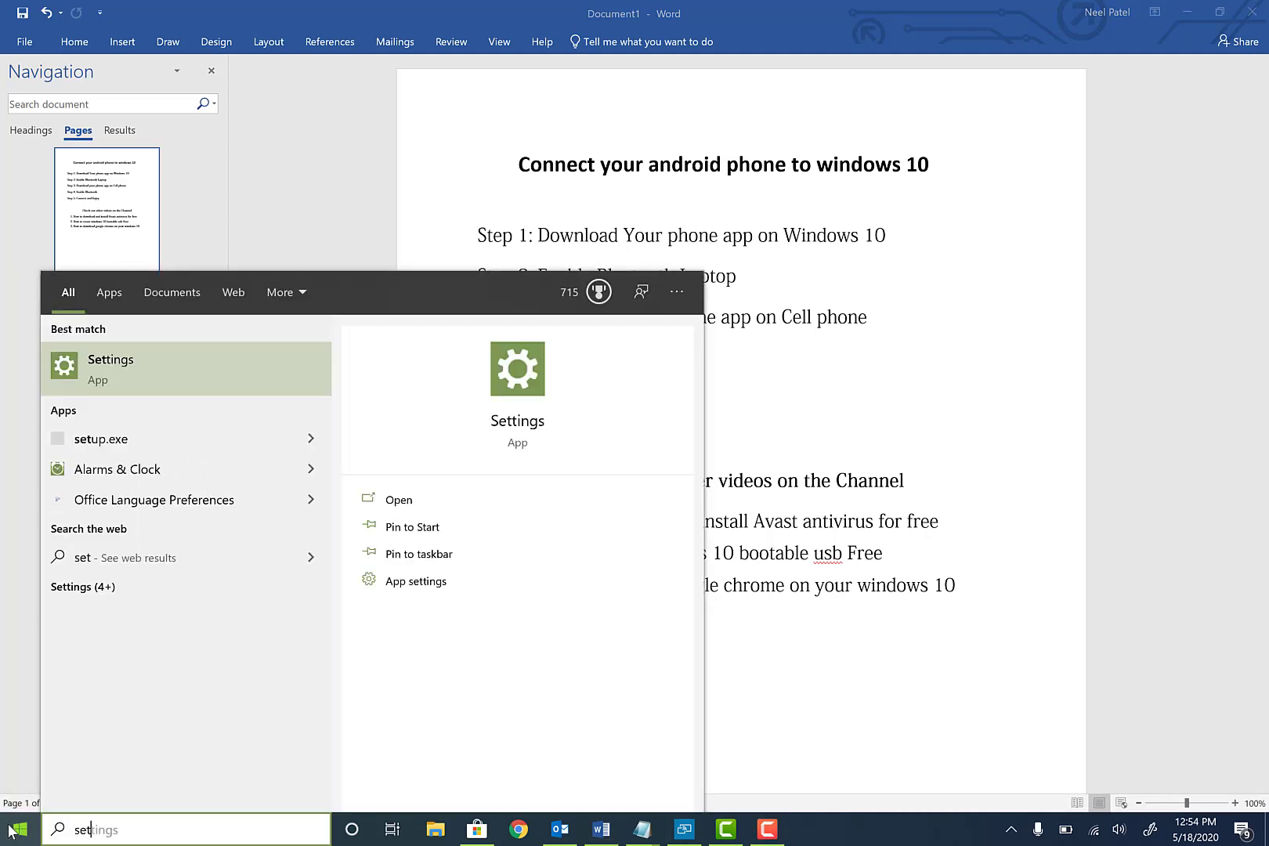
pyautogui.press('Return')
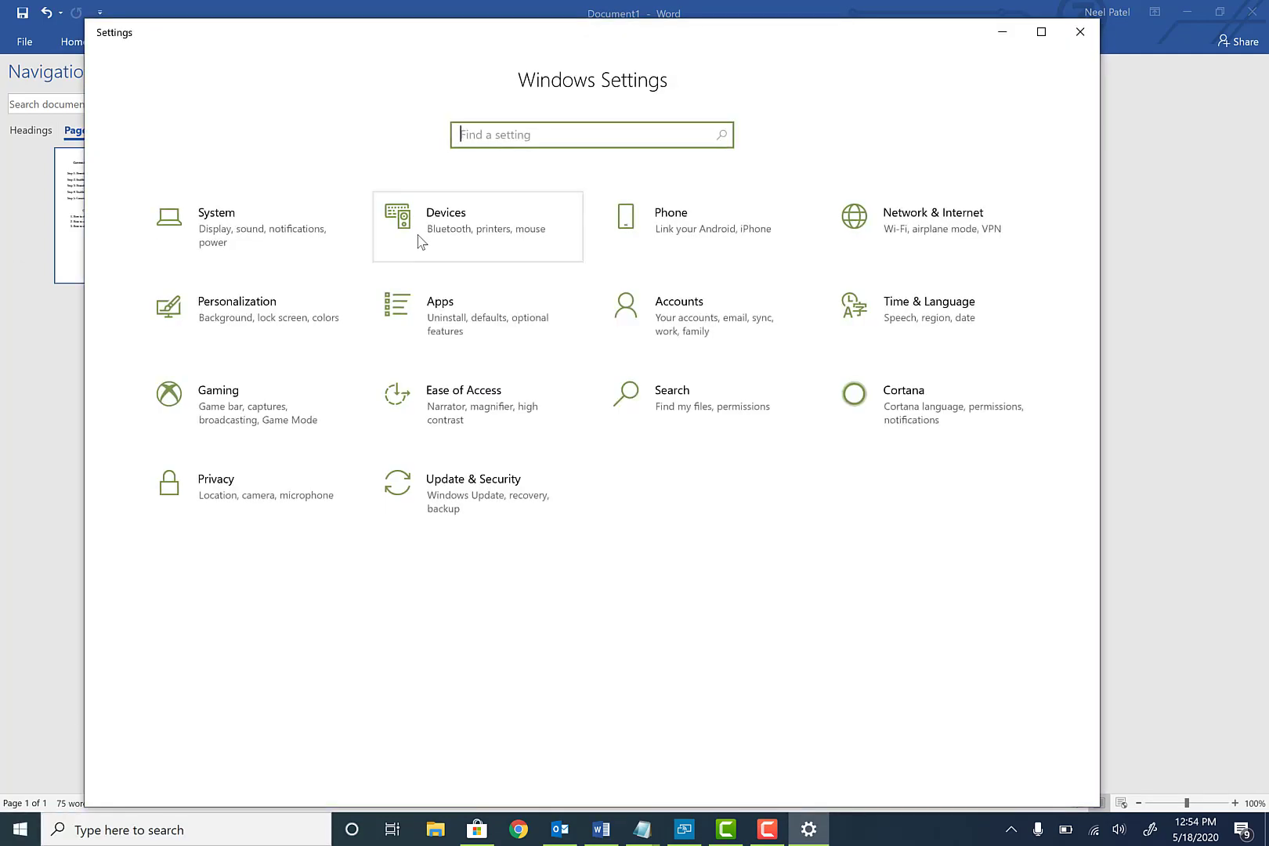
# Switch Bluetooth on under Devices, then close Settings
pyautogui.click(443, 224)
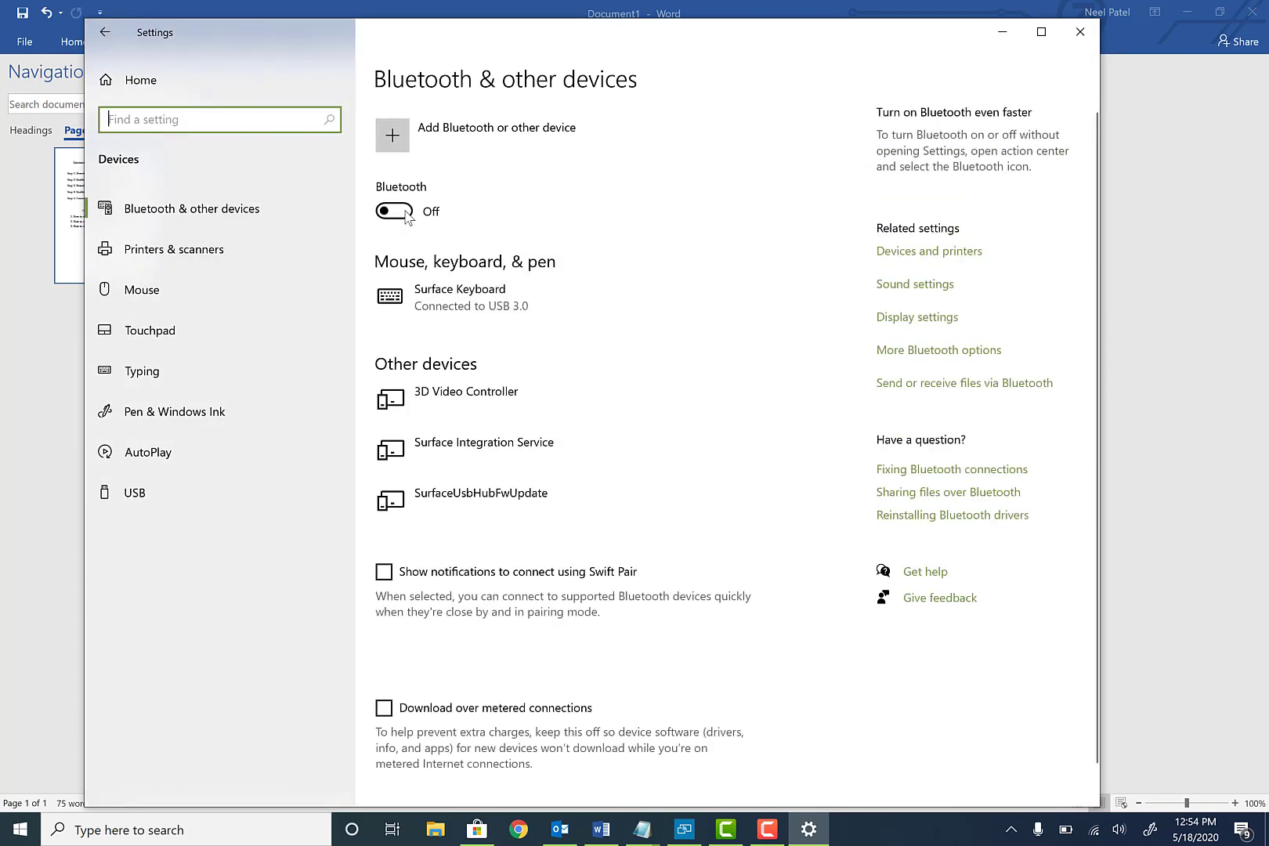
pyautogui.click(393, 212)
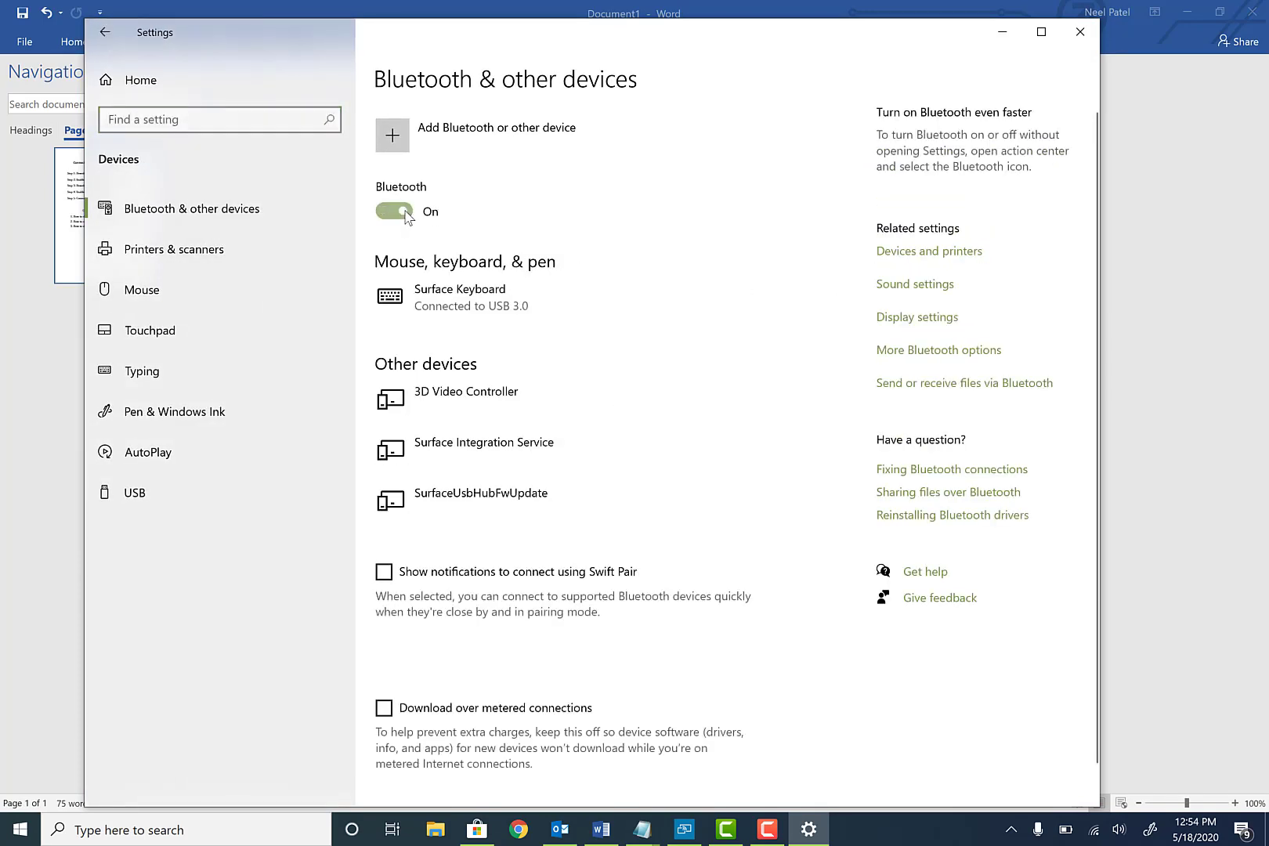
pyautogui.click(1071, 37)
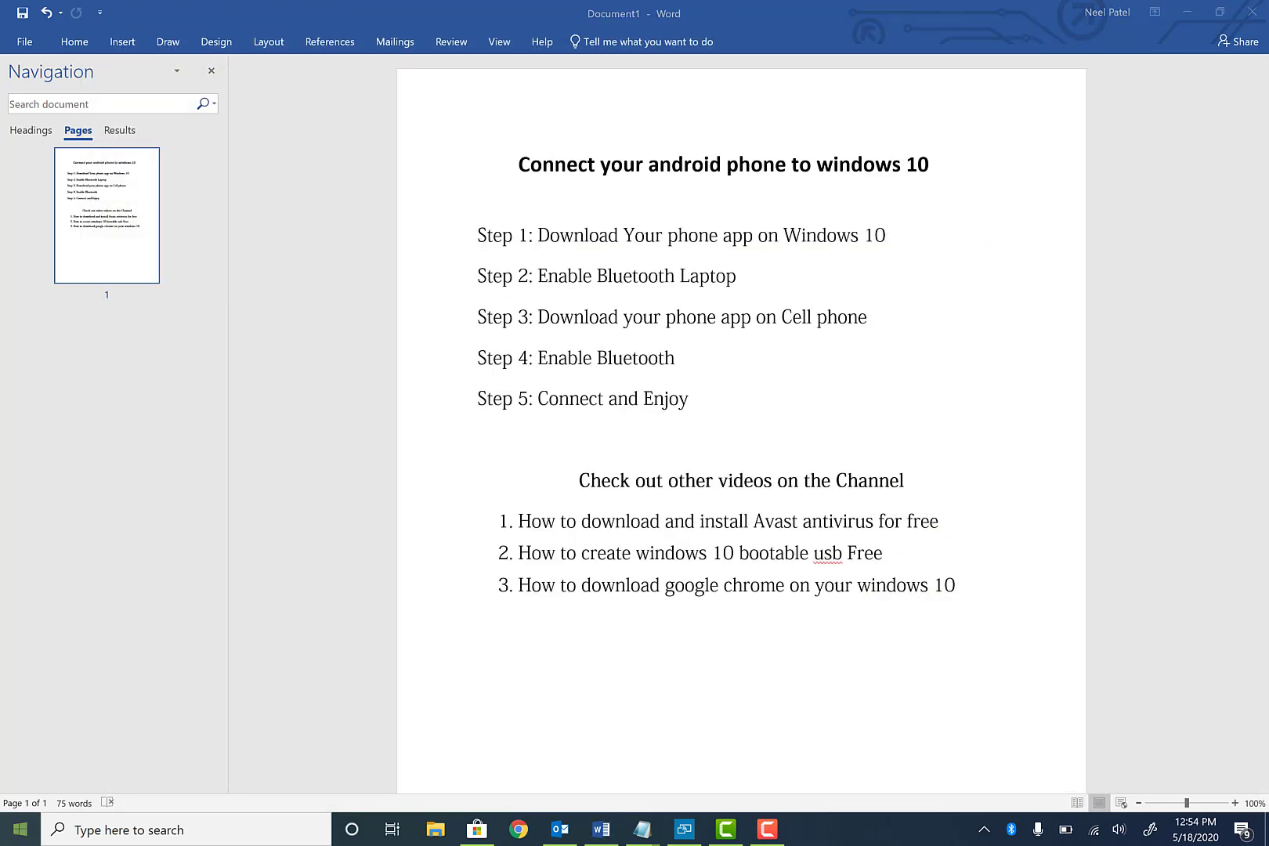
# Launch Your Phone from a 'your' search, pick Android, and continue to the pairing QR code
pyautogui.click(21, 829)
pyautogui.write('your')
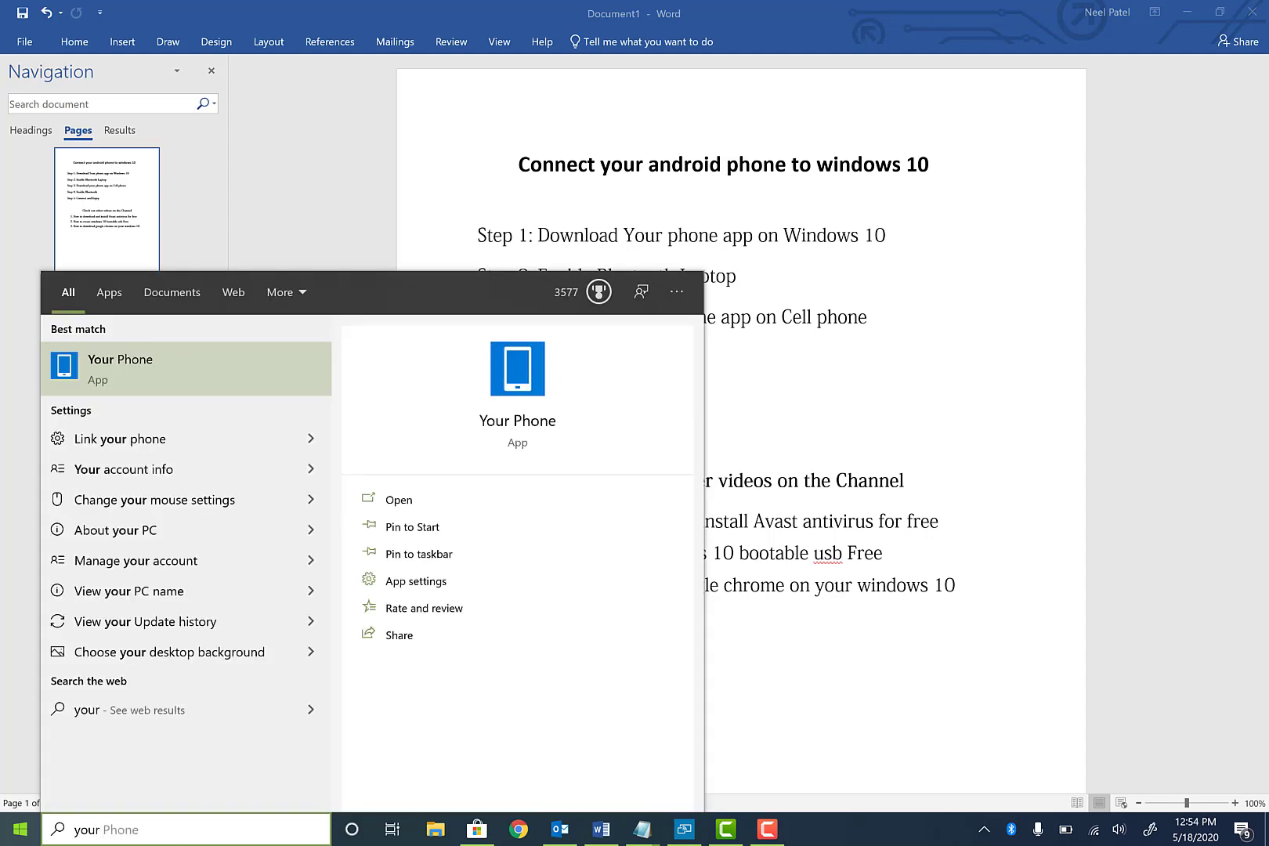
pyautogui.press('Return')
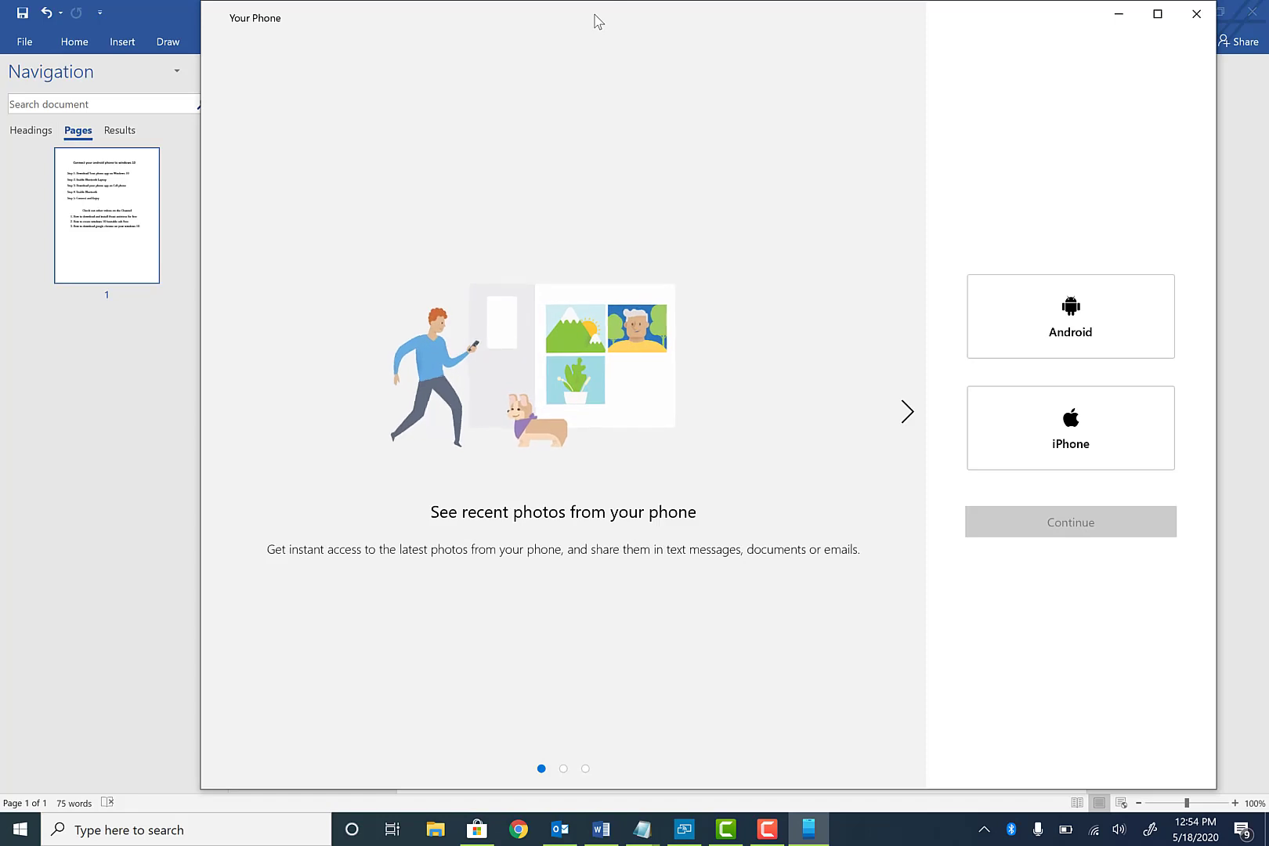
pyautogui.moveTo(594, 22); pyautogui.dragTo(487, 26)
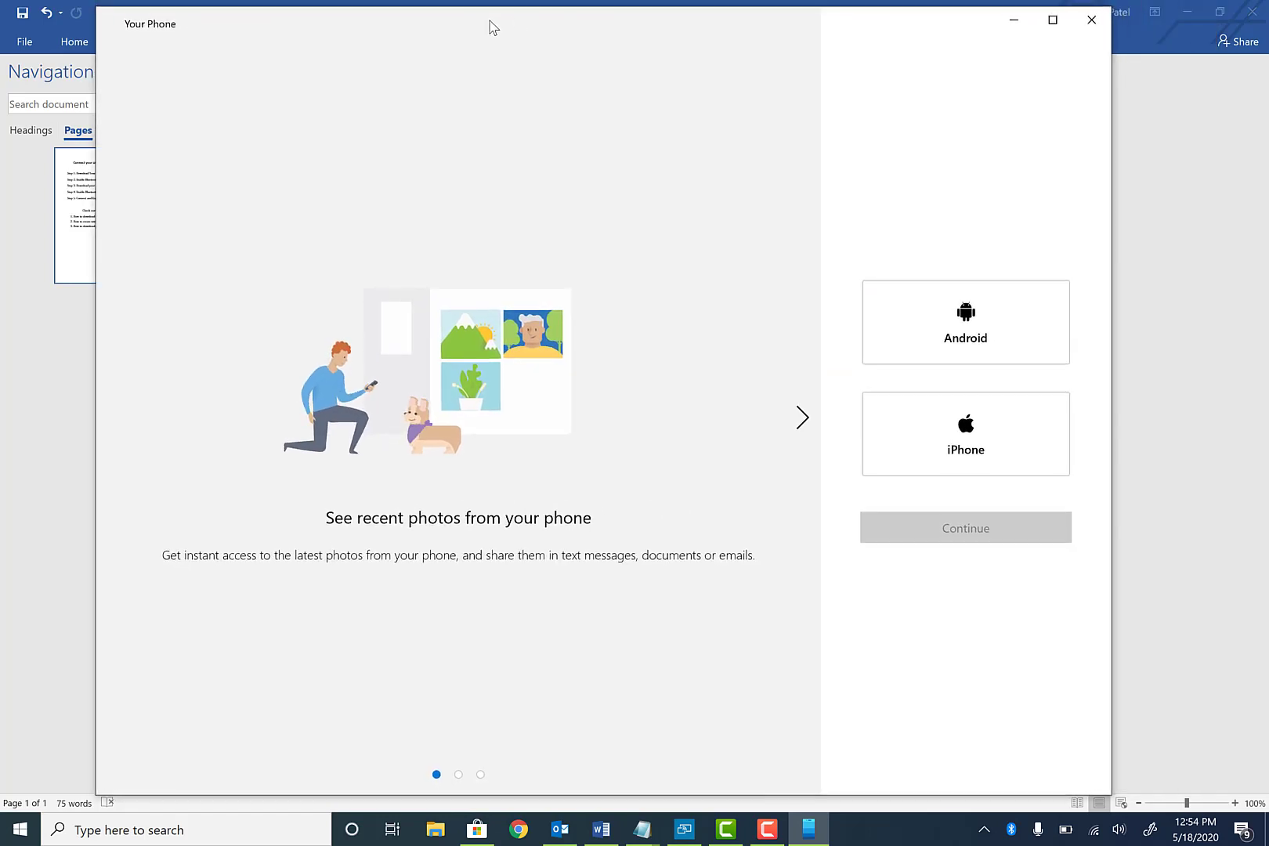
pyautogui.click(986, 315)
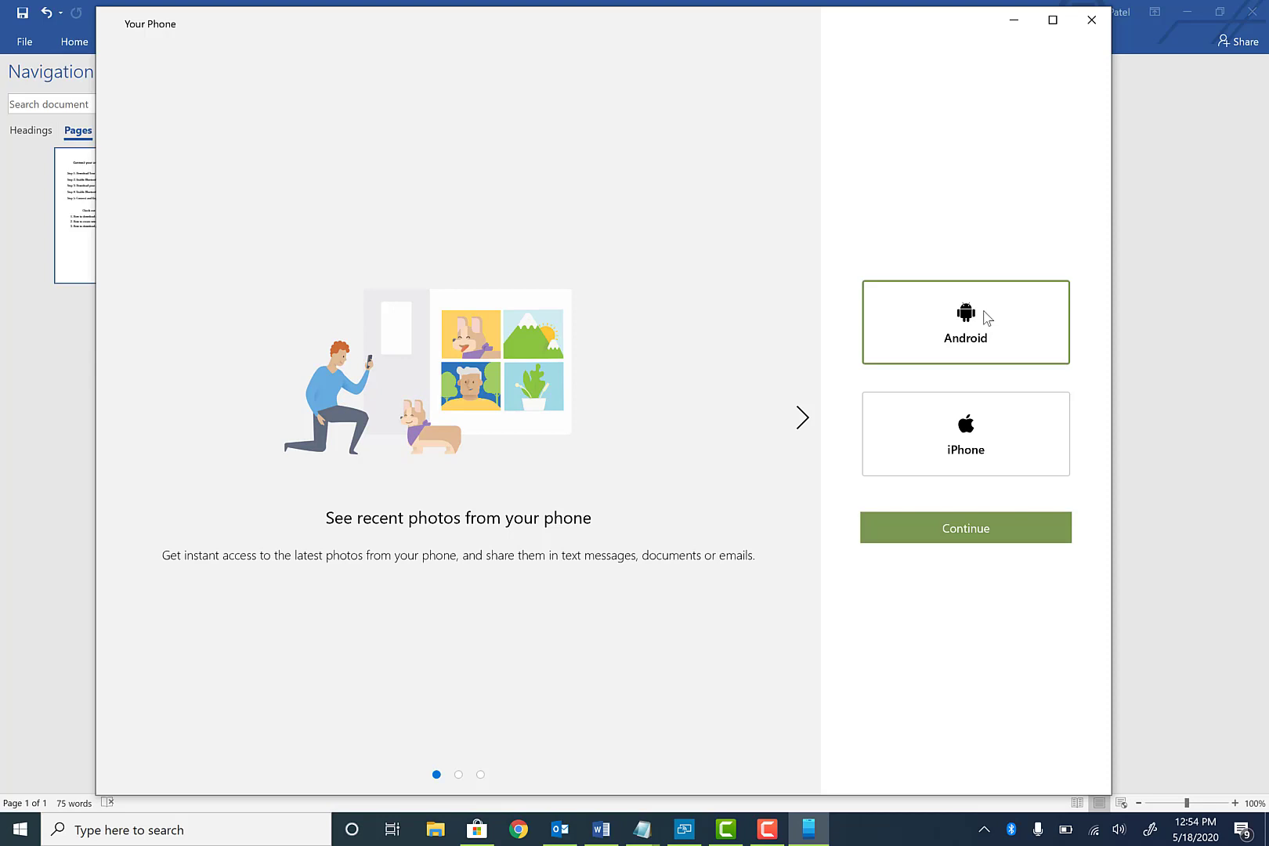
pyautogui.click(957, 540)
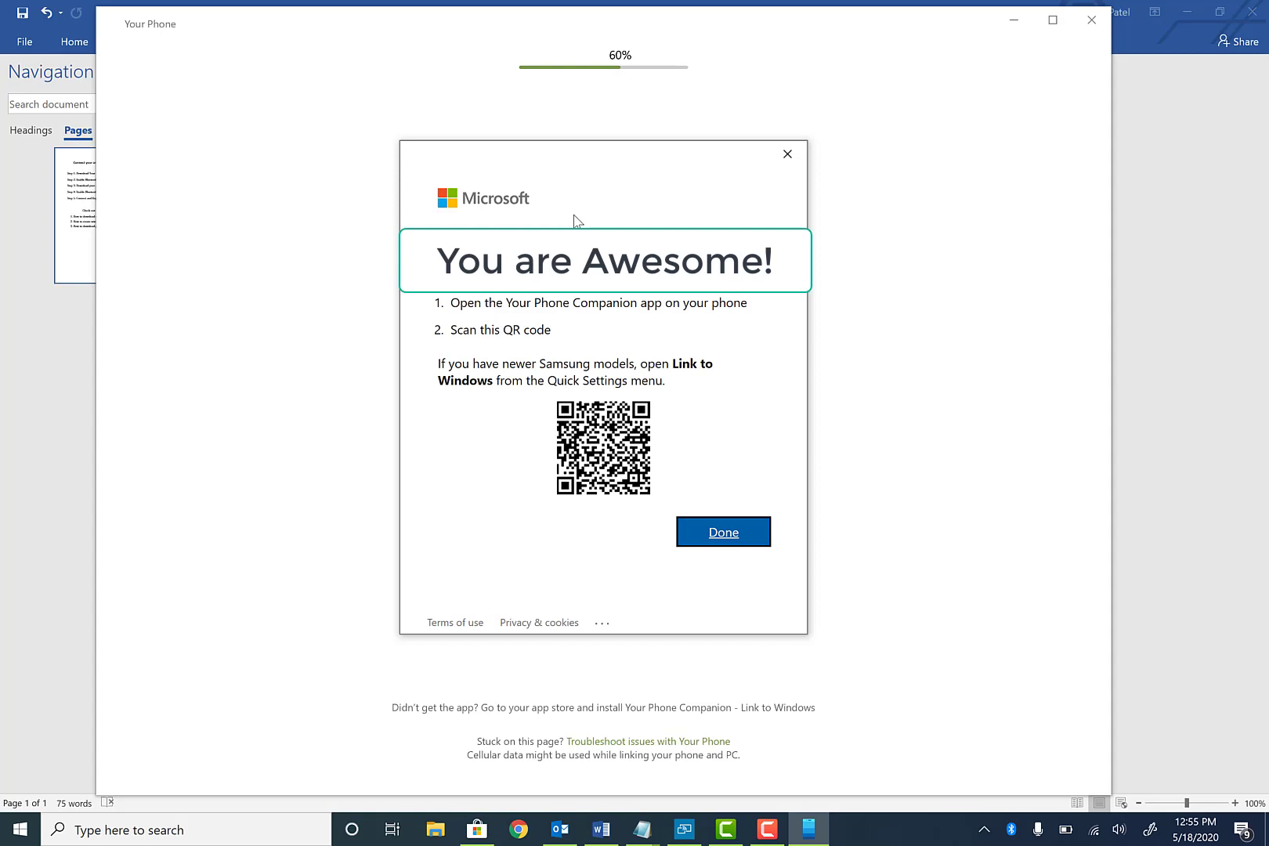
pyautogui.click(771, 838)
# Mirror the phone in Connect while Your Phone Companion installs from the Play Store
pyautogui.click(692, 832)
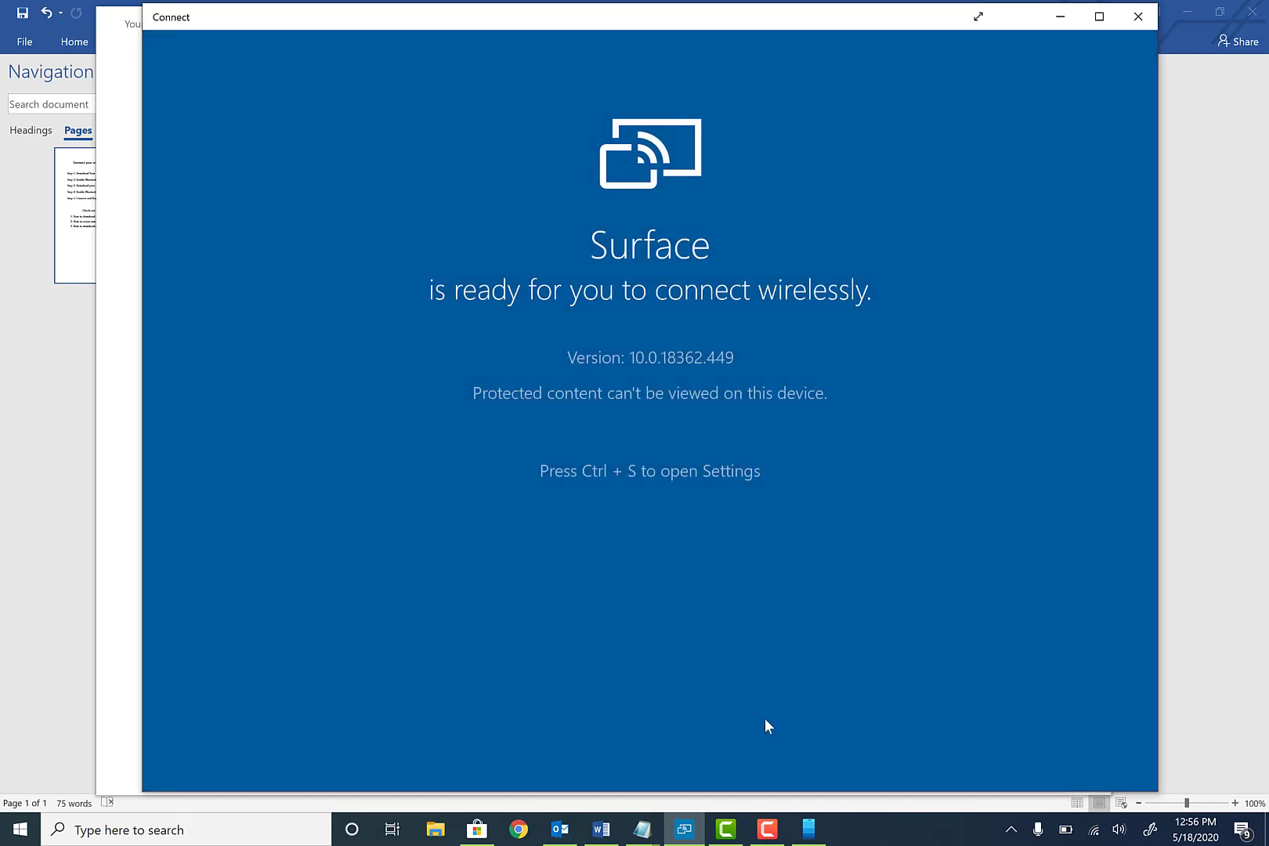
pyautogui.click(763, 831)
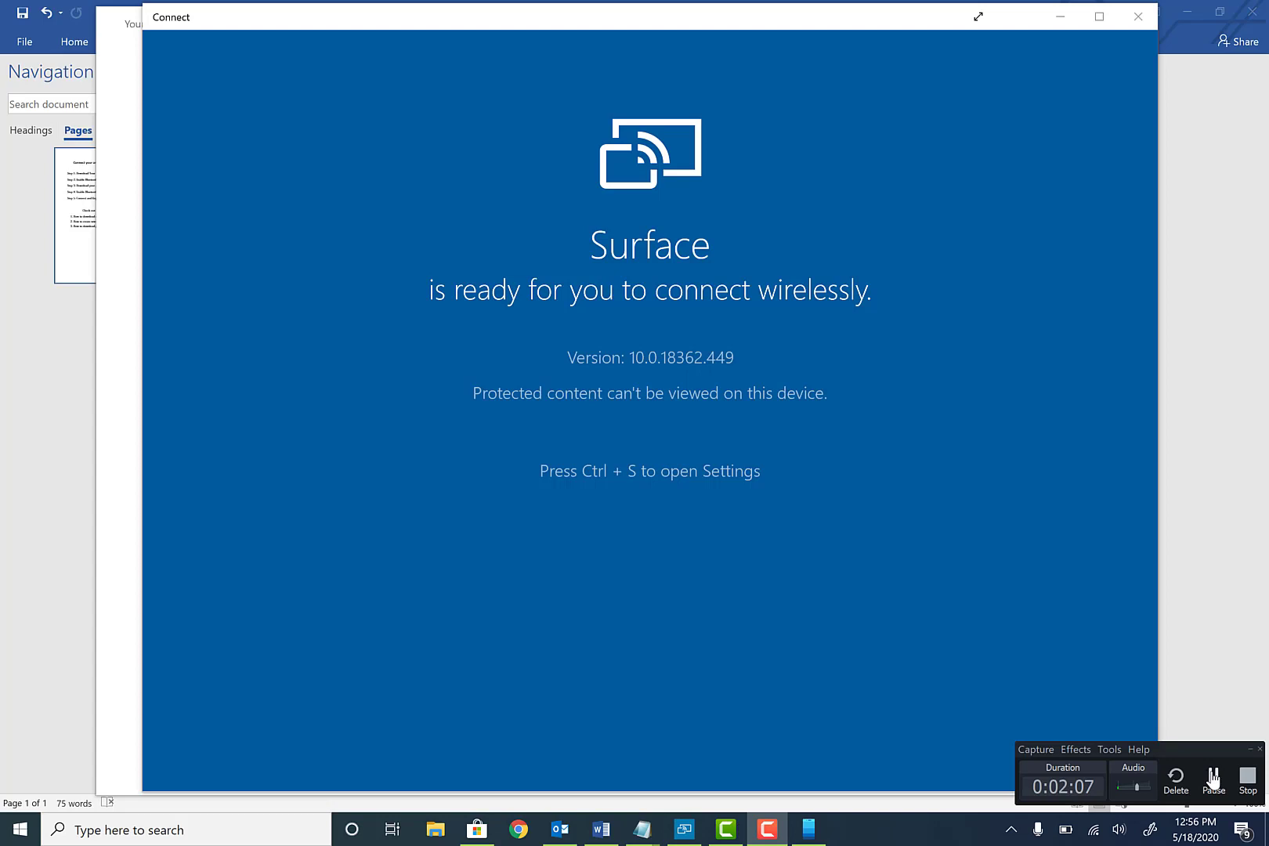
pyautogui.click(1212, 778)
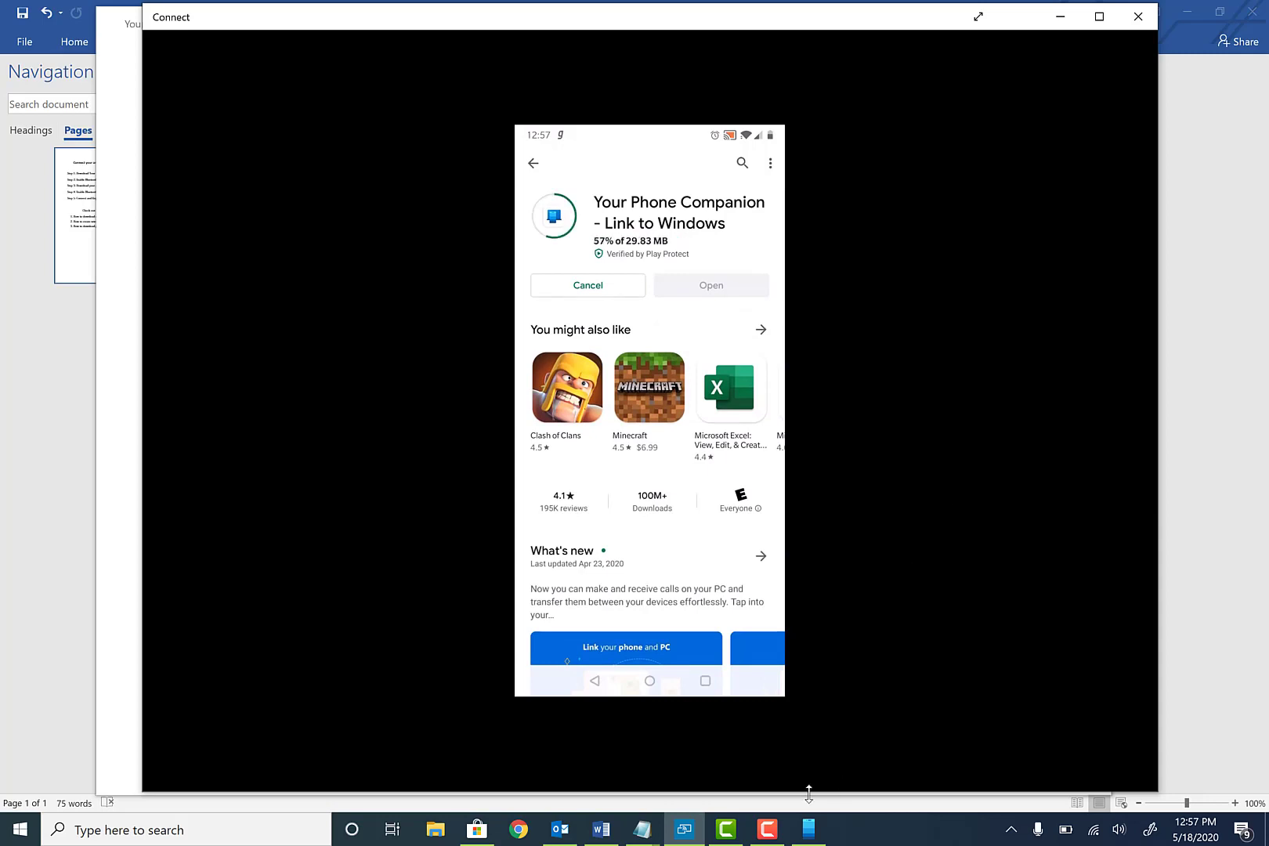
pyautogui.click(775, 839)
# On the mirrored phone, choose 'Is there a QR code on your PC?' to reach the scanner
pyautogui.click(1206, 781)
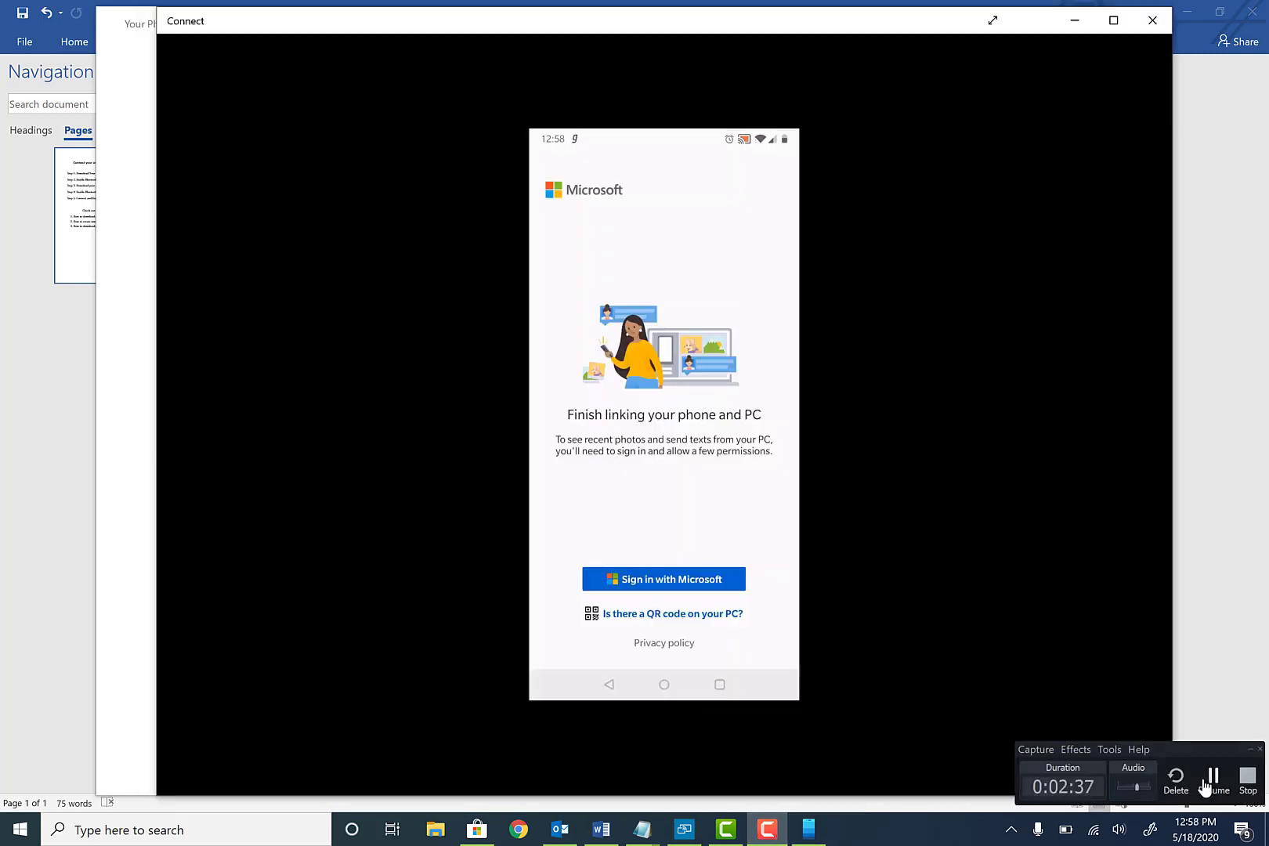
pyautogui.moveTo(767, 828)
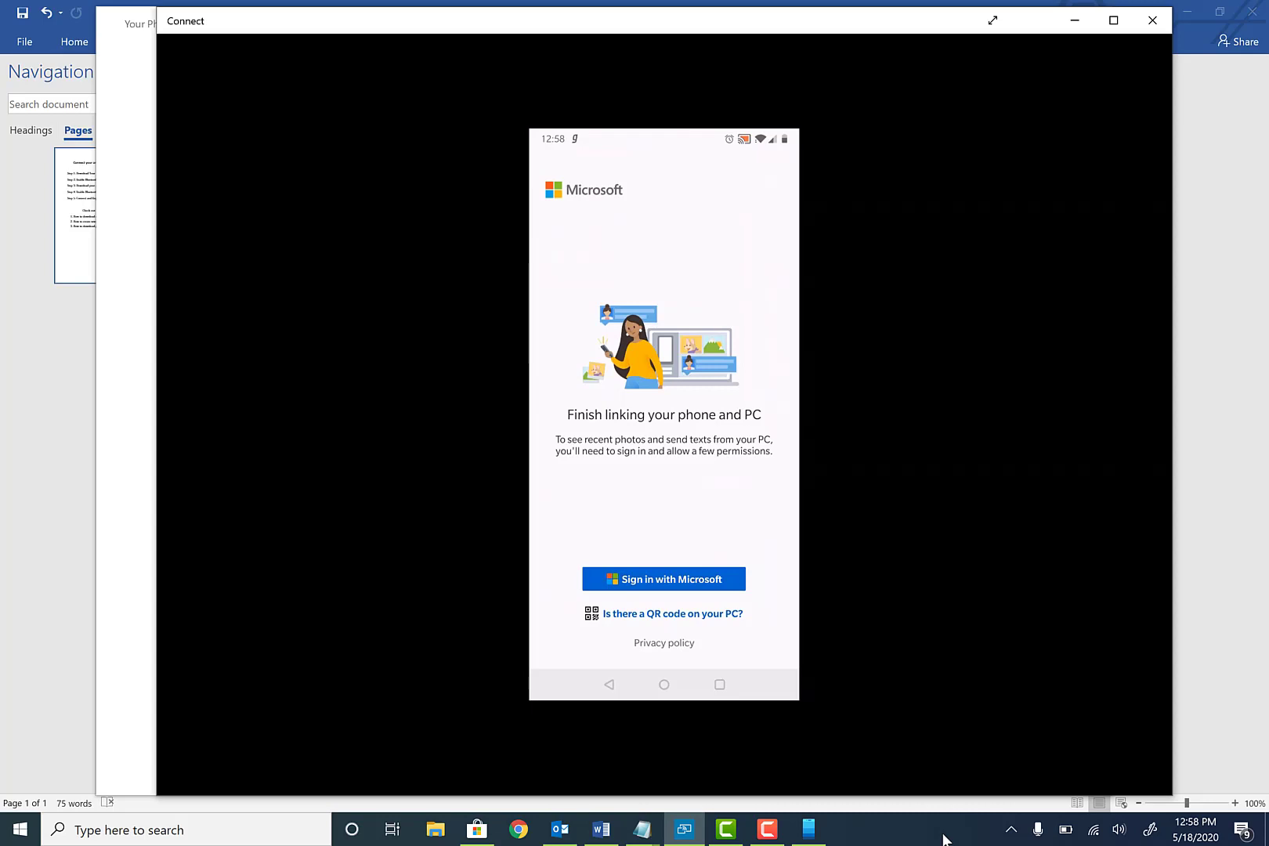
pyautogui.click(708, 621)
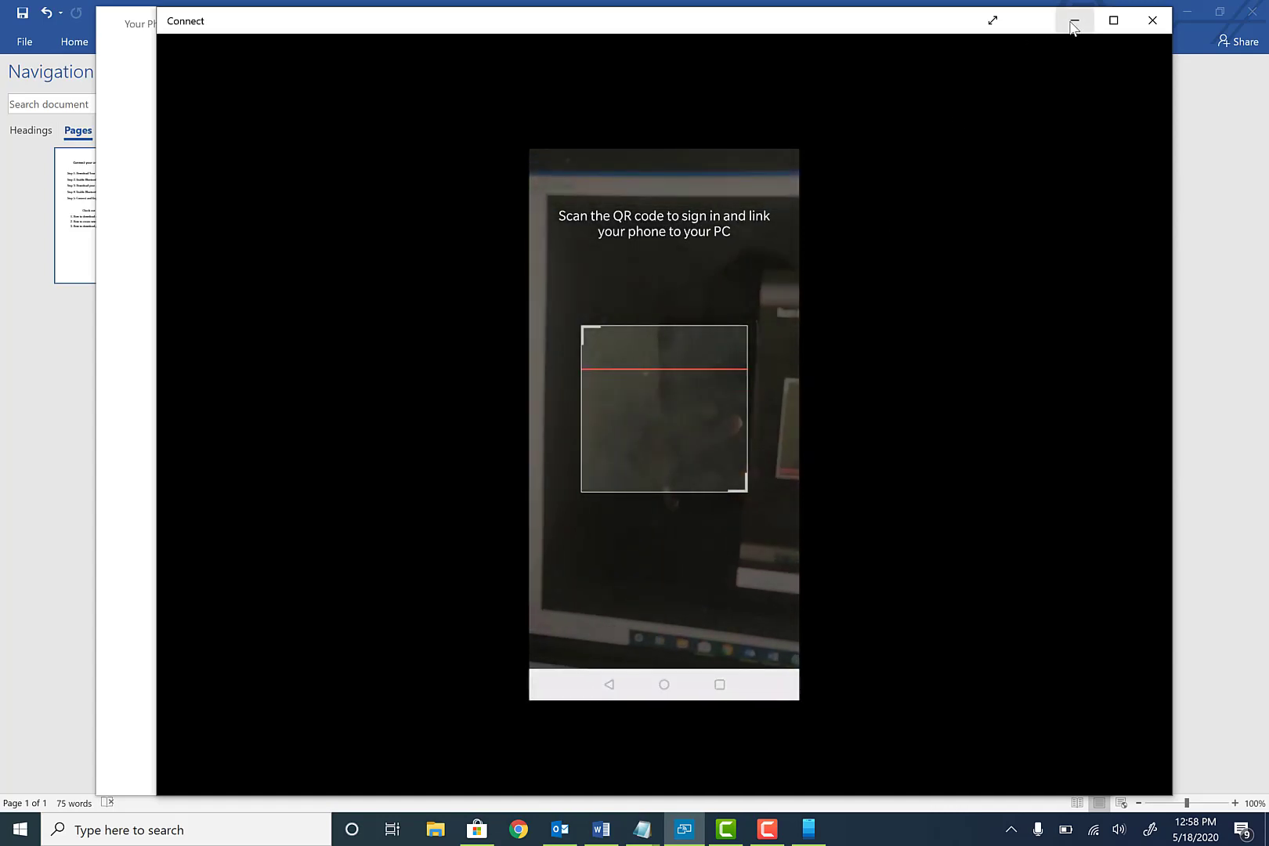
# Move the Connect window down to expose the QR code for scanning, then back up
pyautogui.moveTo(919, 30); pyautogui.dragTo(902, 700)
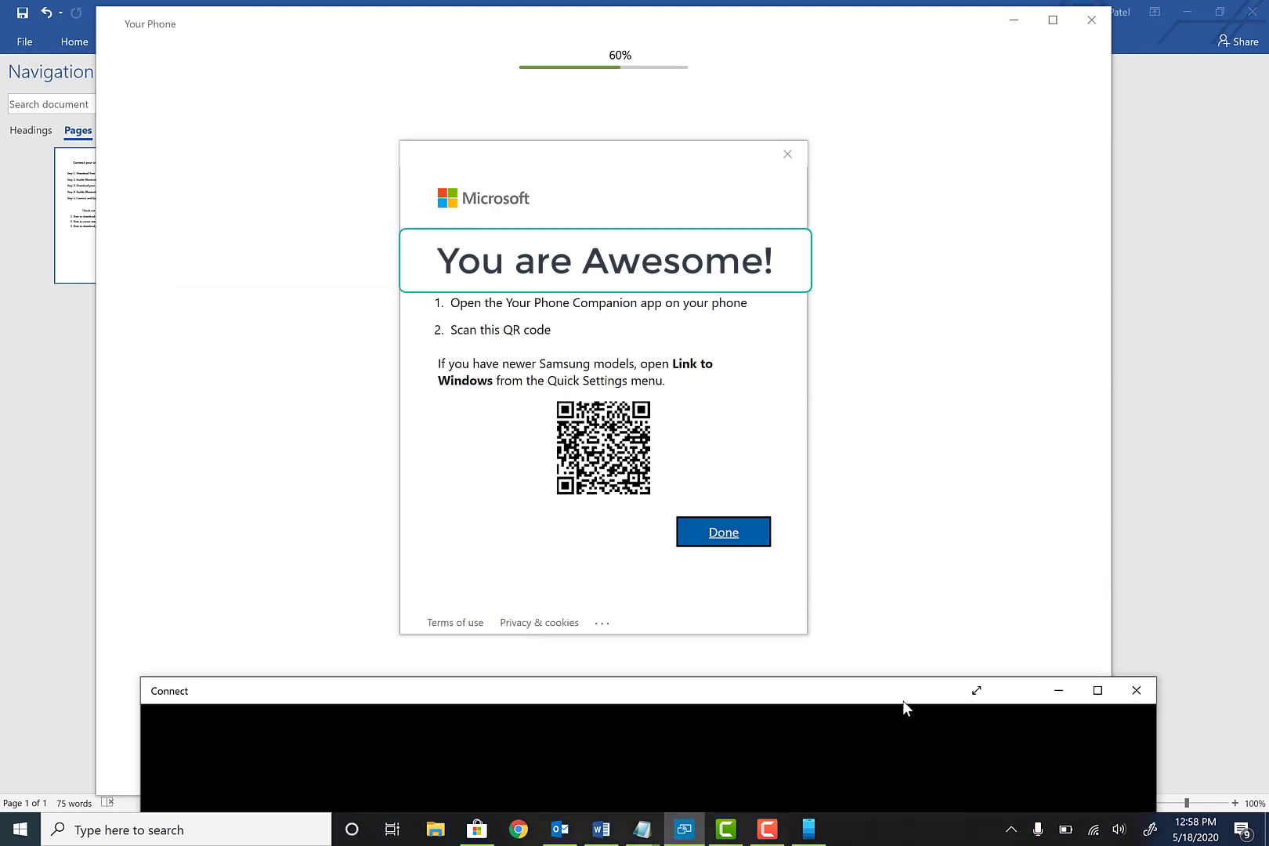
pyautogui.moveTo(902, 700); pyautogui.dragTo(903, 49)
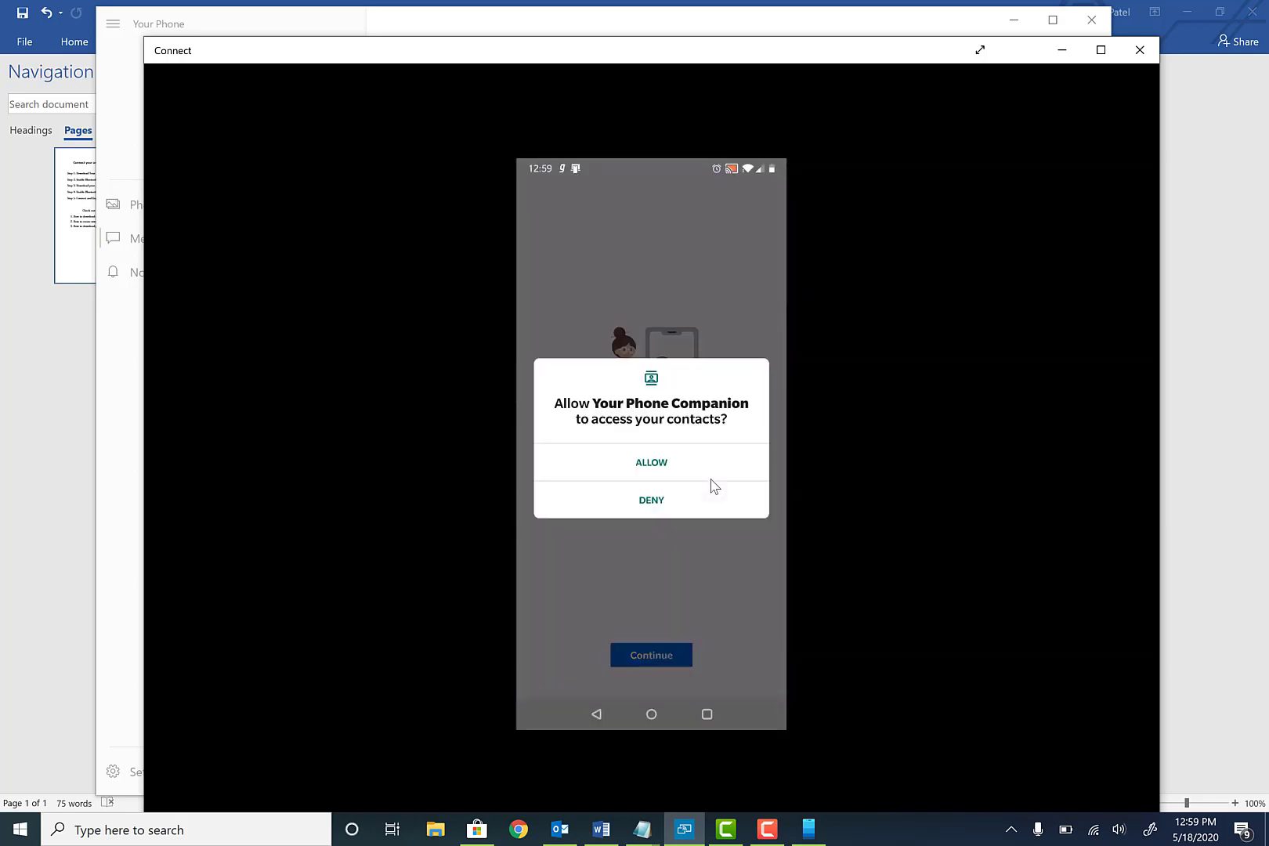
# Allow contacts, calls, media/files, text-message access and background running for the companion app
pyautogui.click(711, 478)
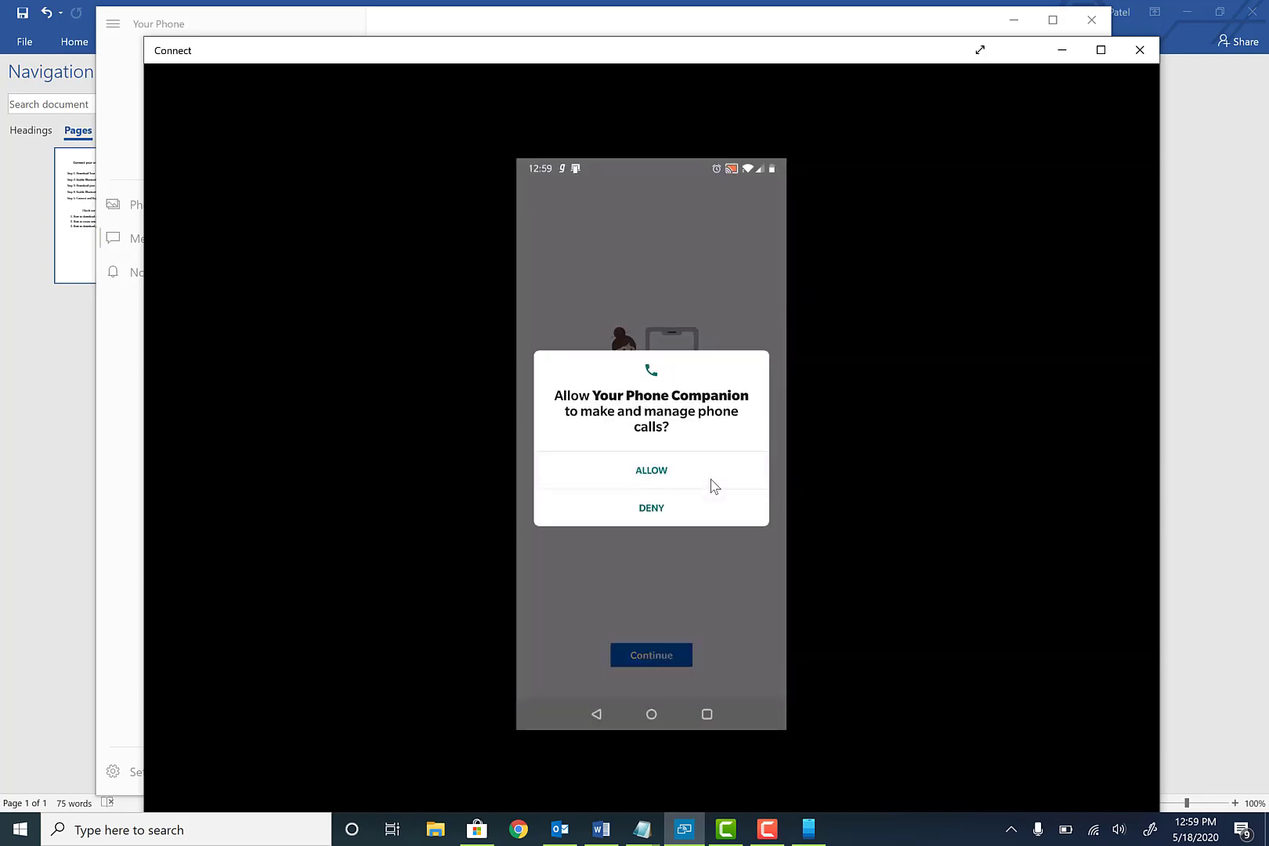
pyautogui.click(714, 485)
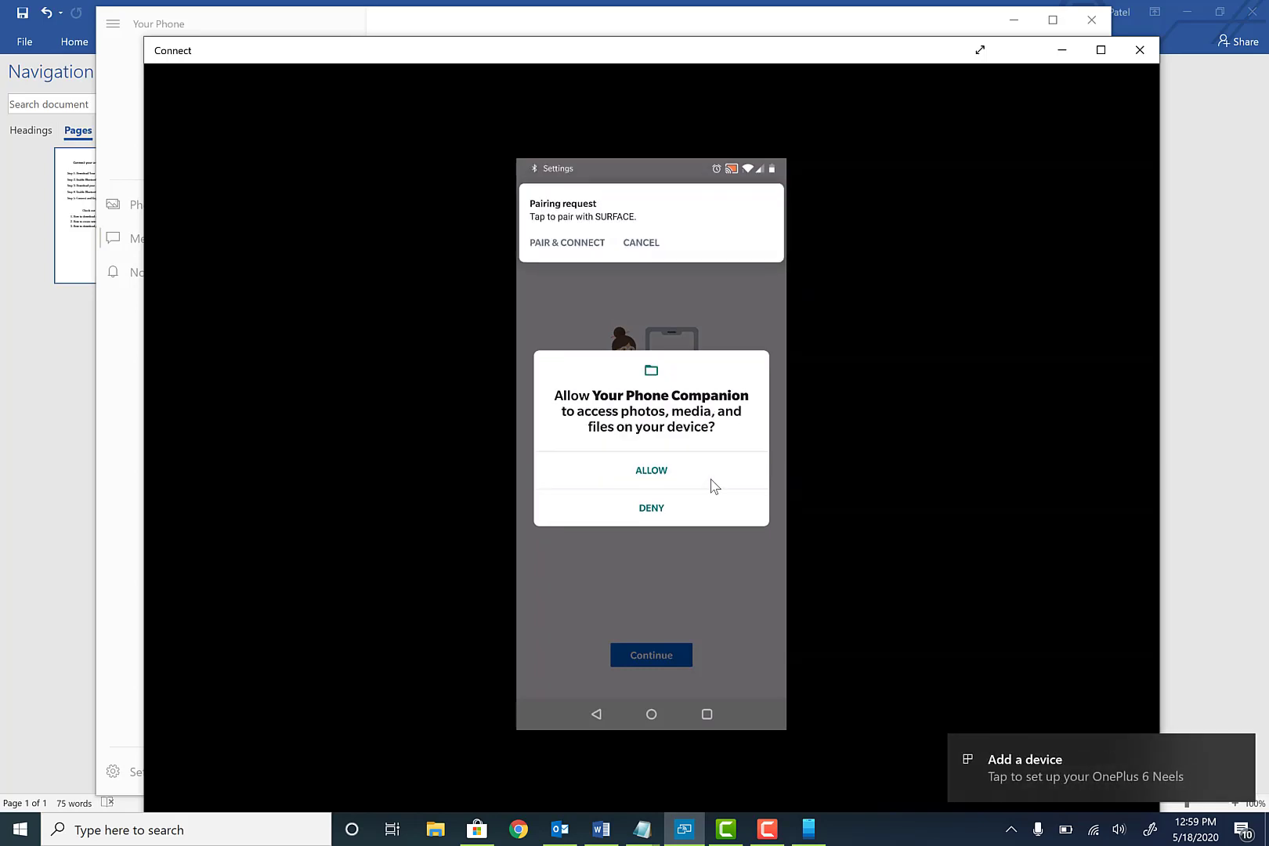
pyautogui.click(713, 486)
pyautogui.click(713, 486)
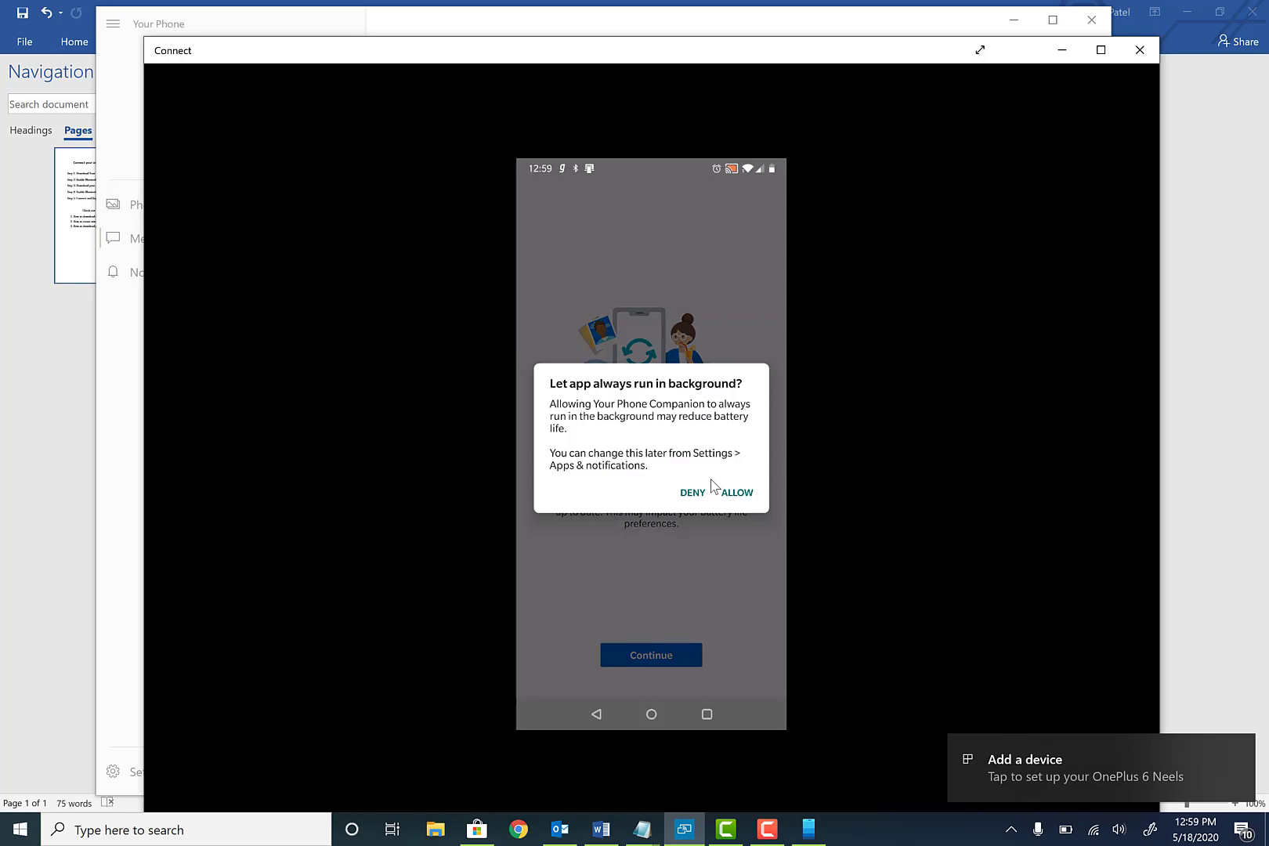
pyautogui.click(712, 484)
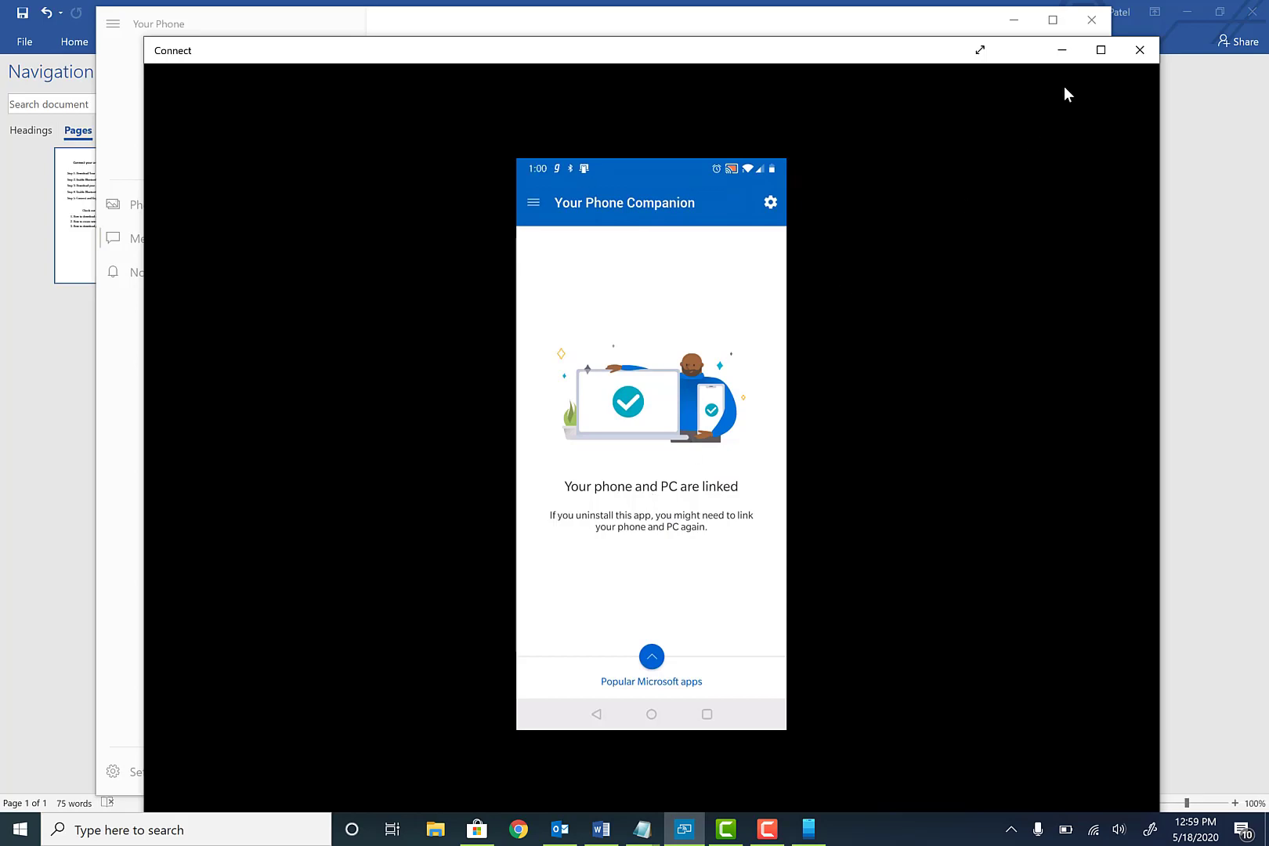
# Minimize Connect, dismiss the QR instructions with Done, and make the linked phone the default
pyautogui.click(1064, 55)
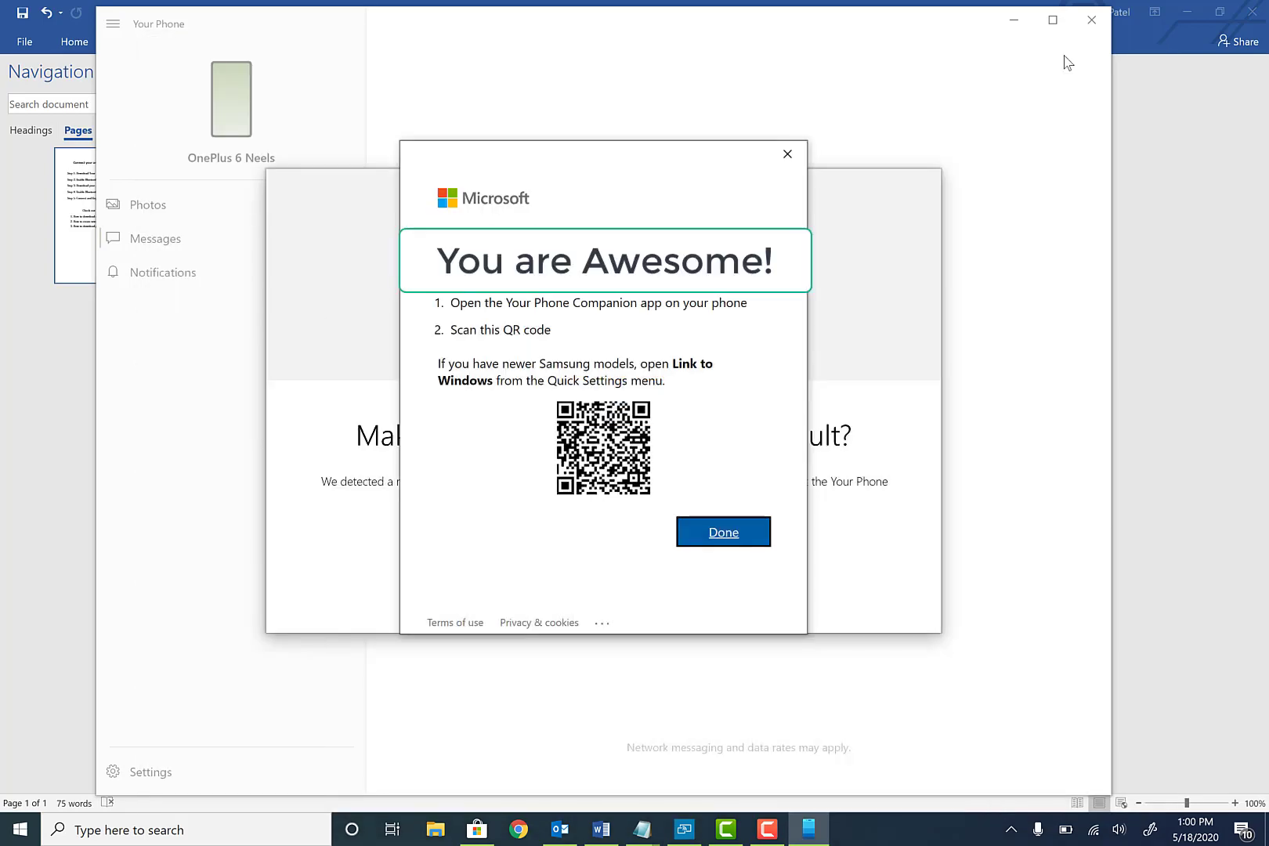
pyautogui.click(741, 534)
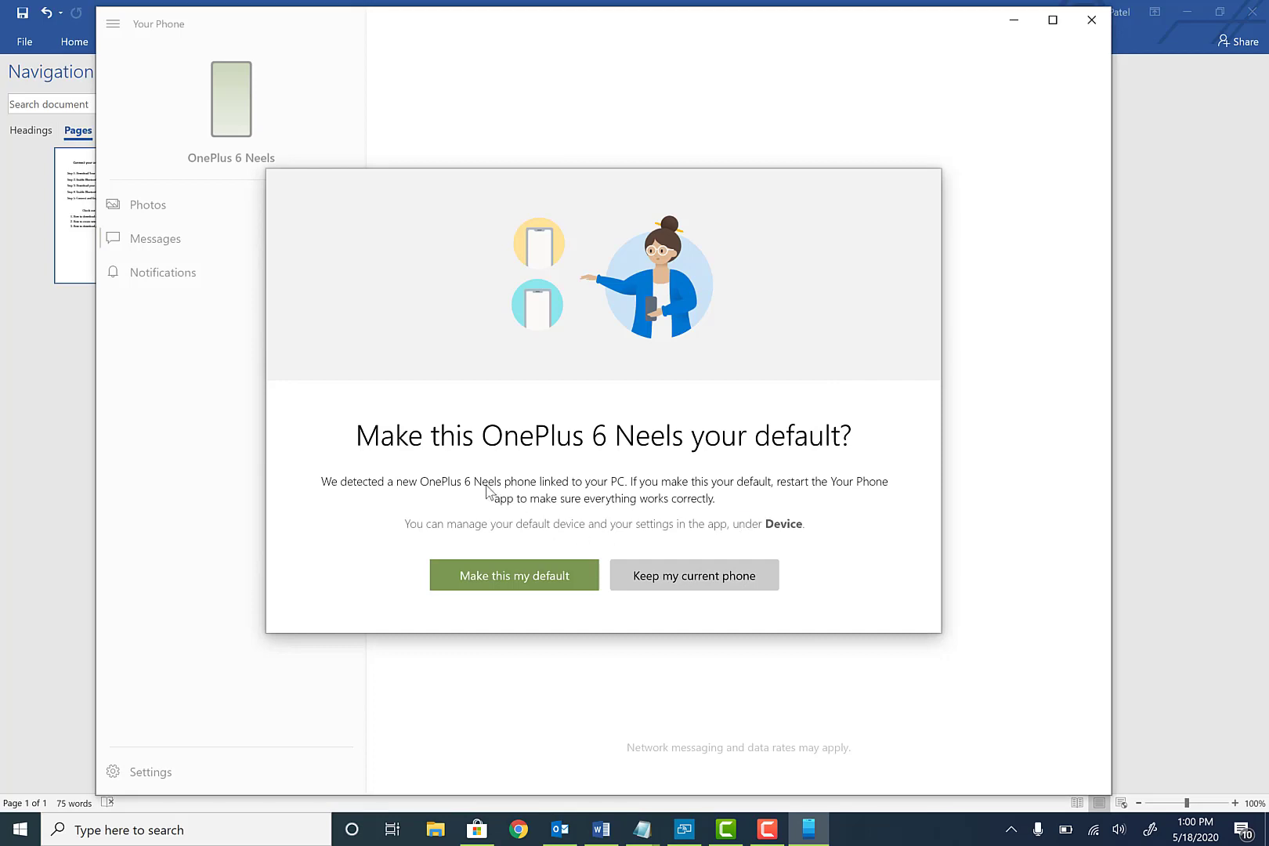
pyautogui.click(508, 576)
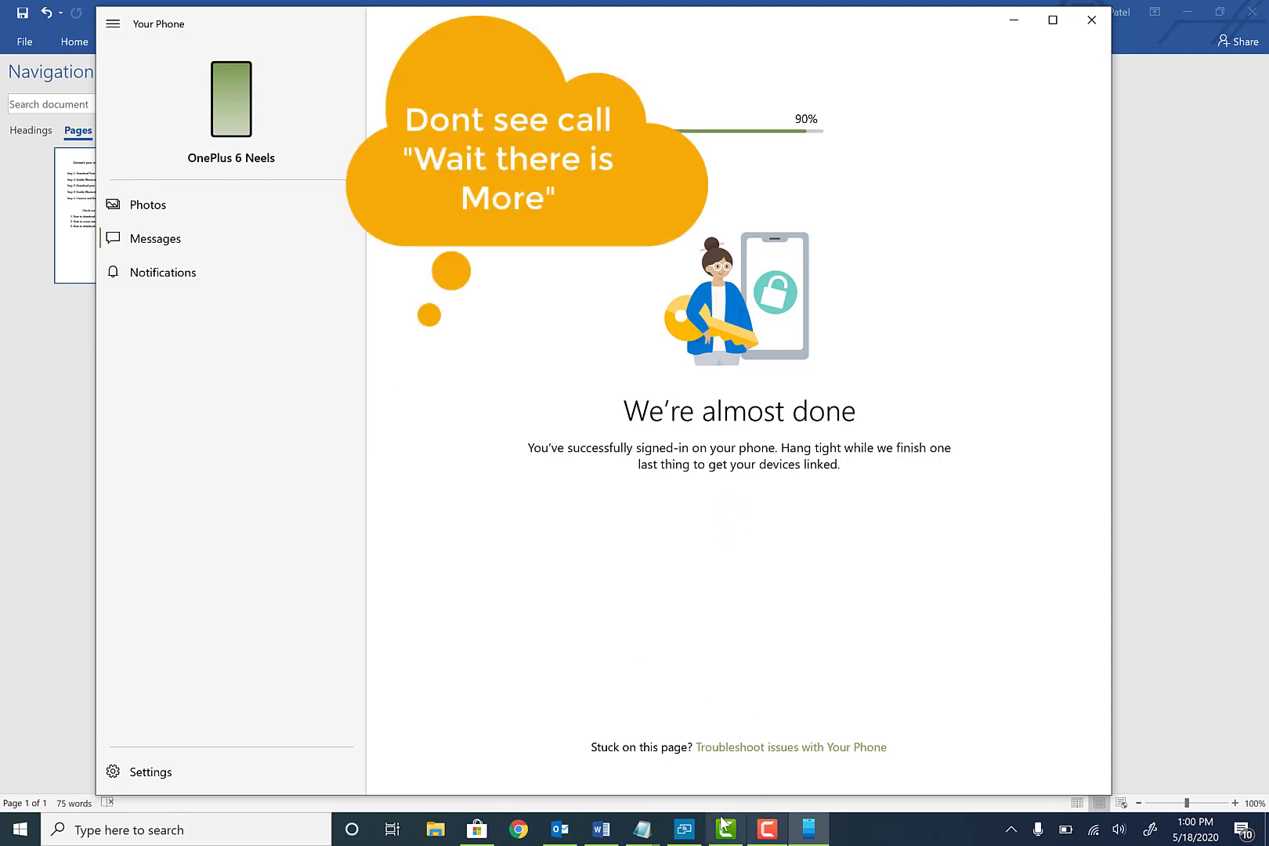
# Bring up the Connect mirror and open the Calls page in Your Phone
pyautogui.click(684, 828)
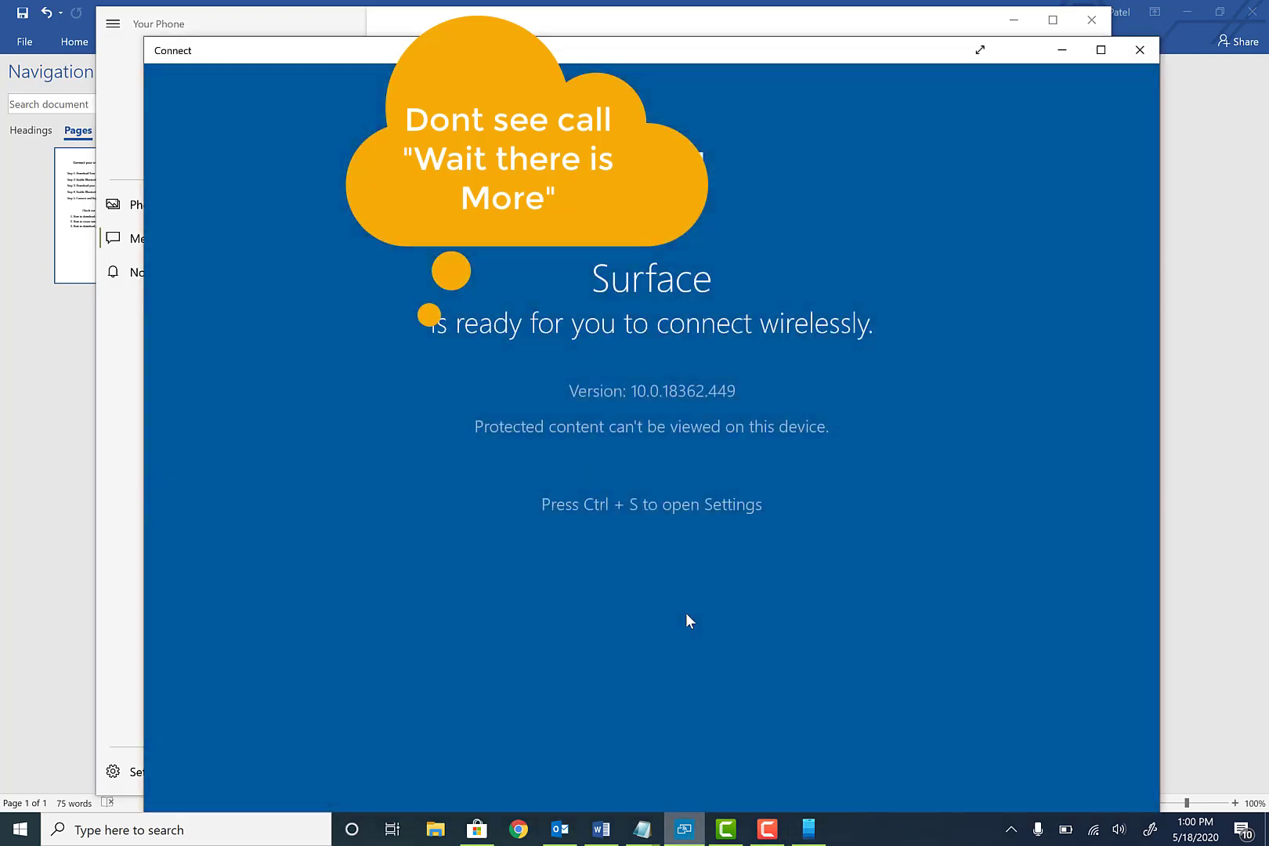
pyautogui.click(768, 829)
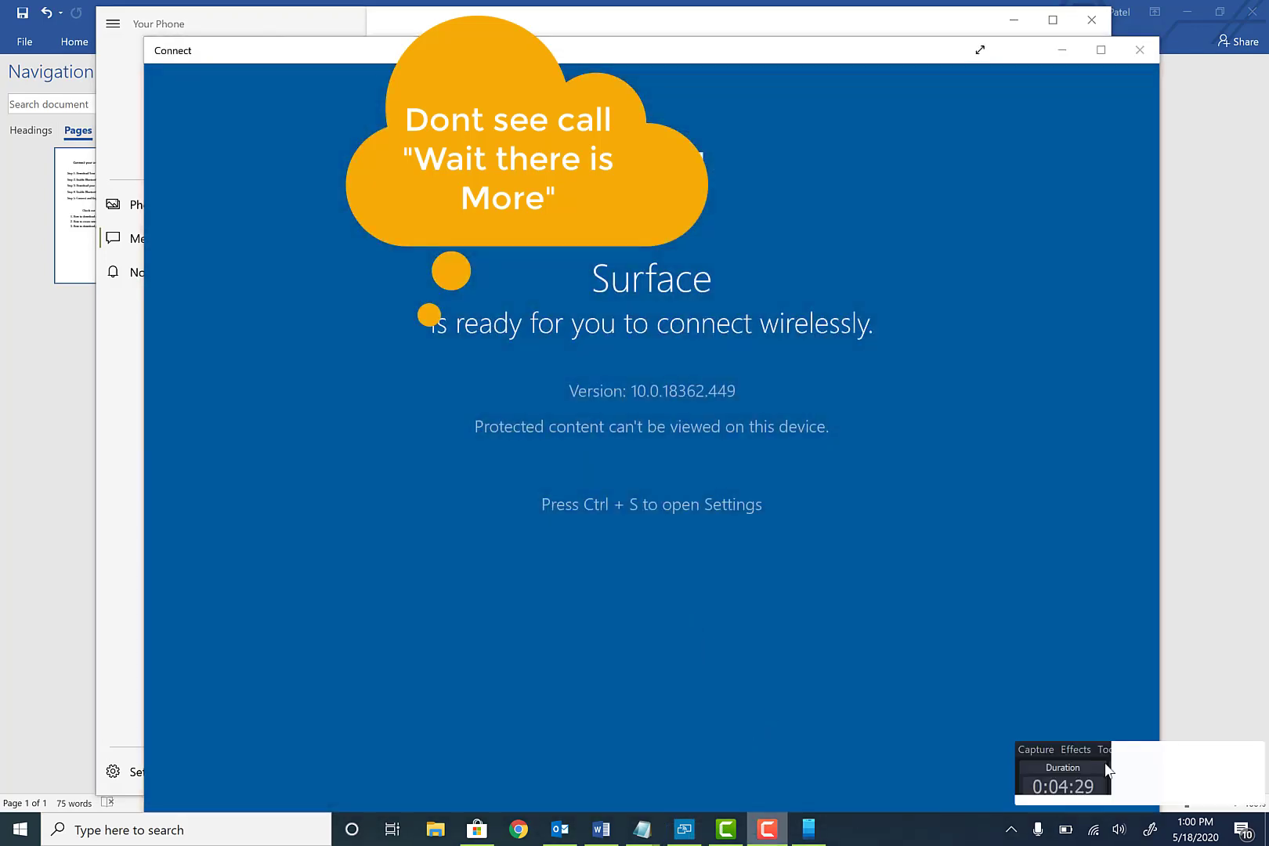
pyautogui.click(1212, 780)
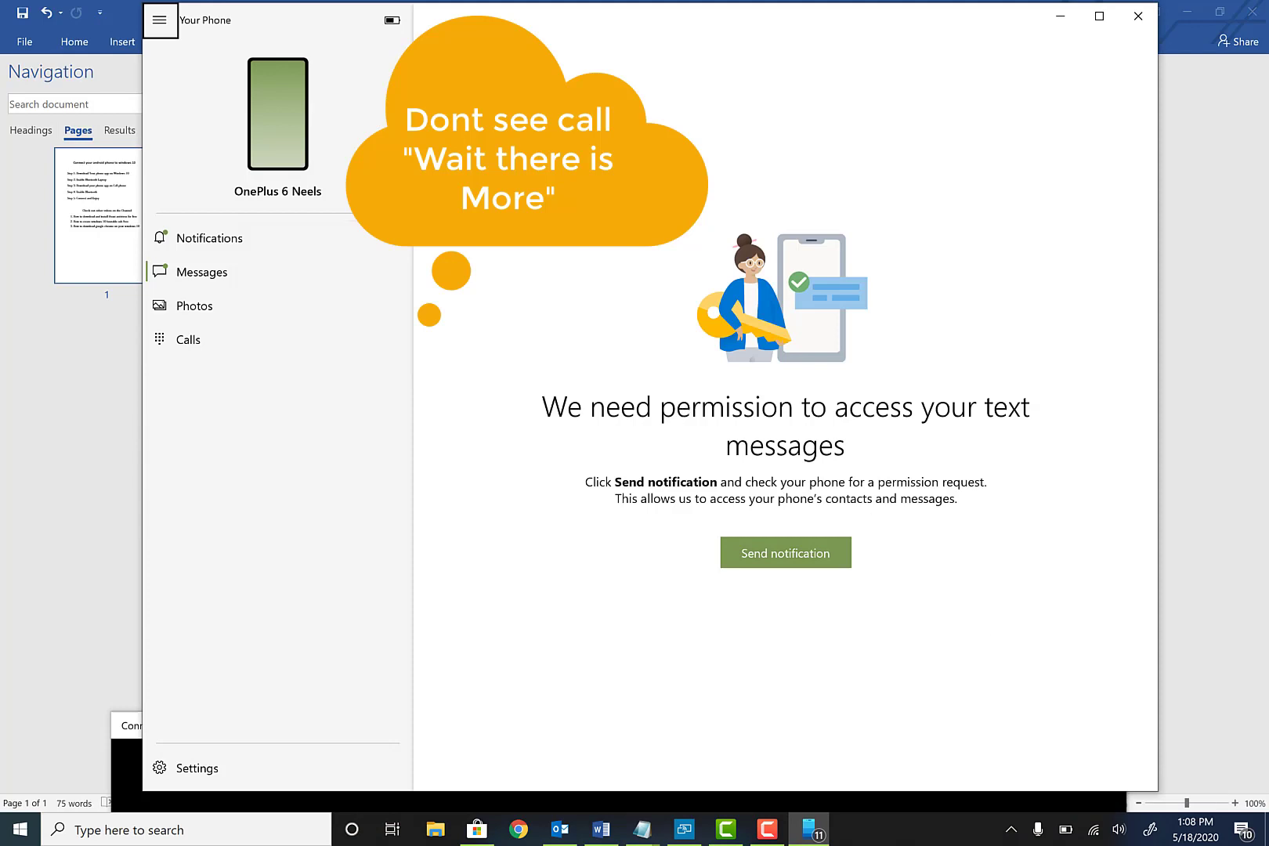
pyautogui.click(200, 340)
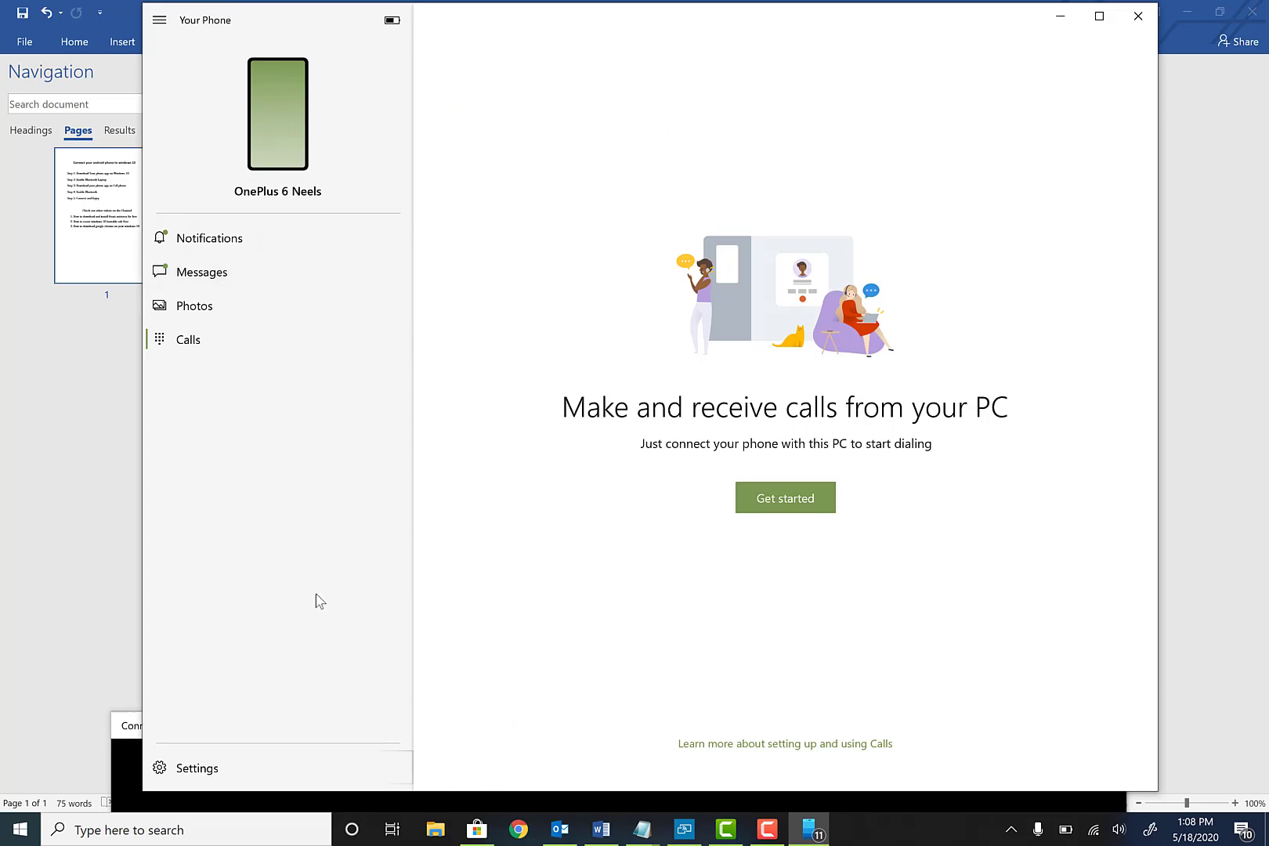
pyautogui.click(115, 761)
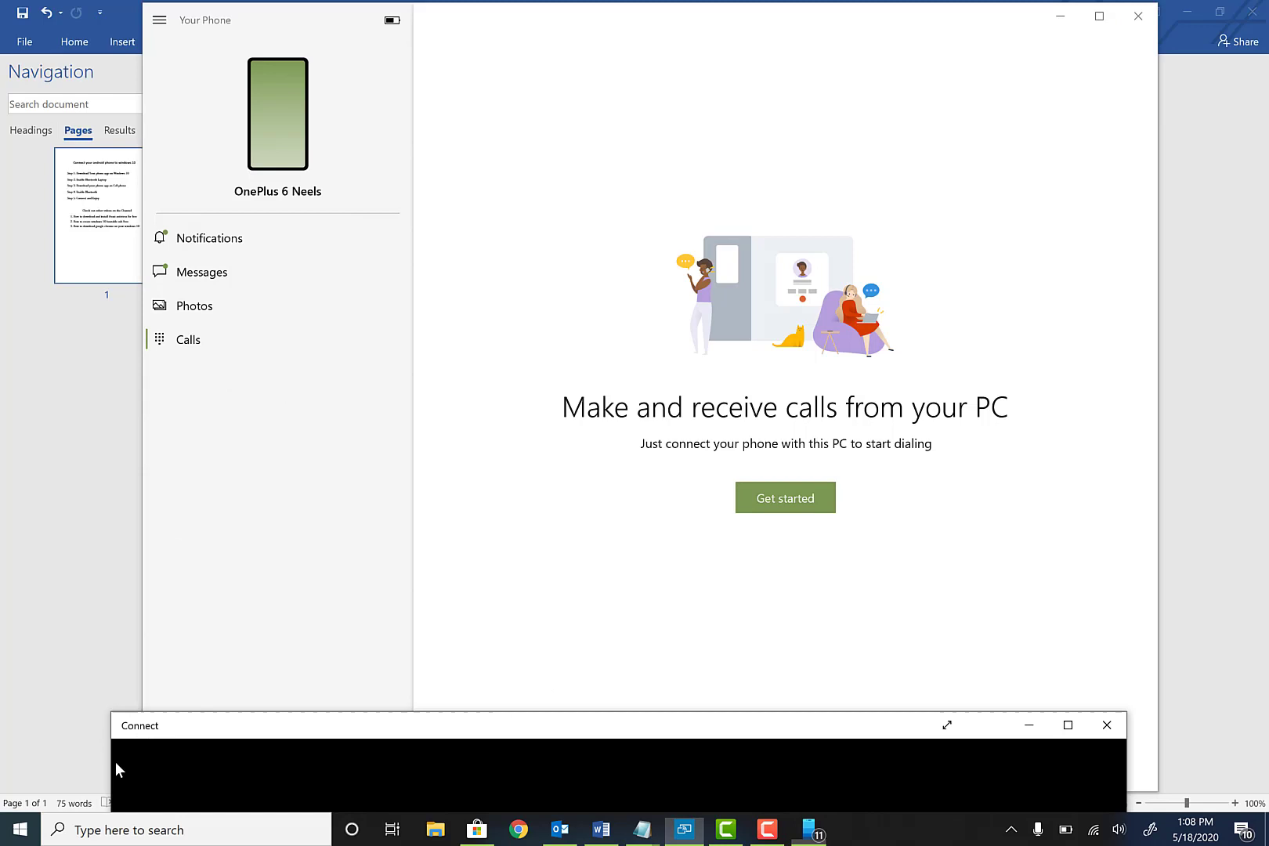
pyautogui.moveTo(190, 732); pyautogui.dragTo(225, 49)
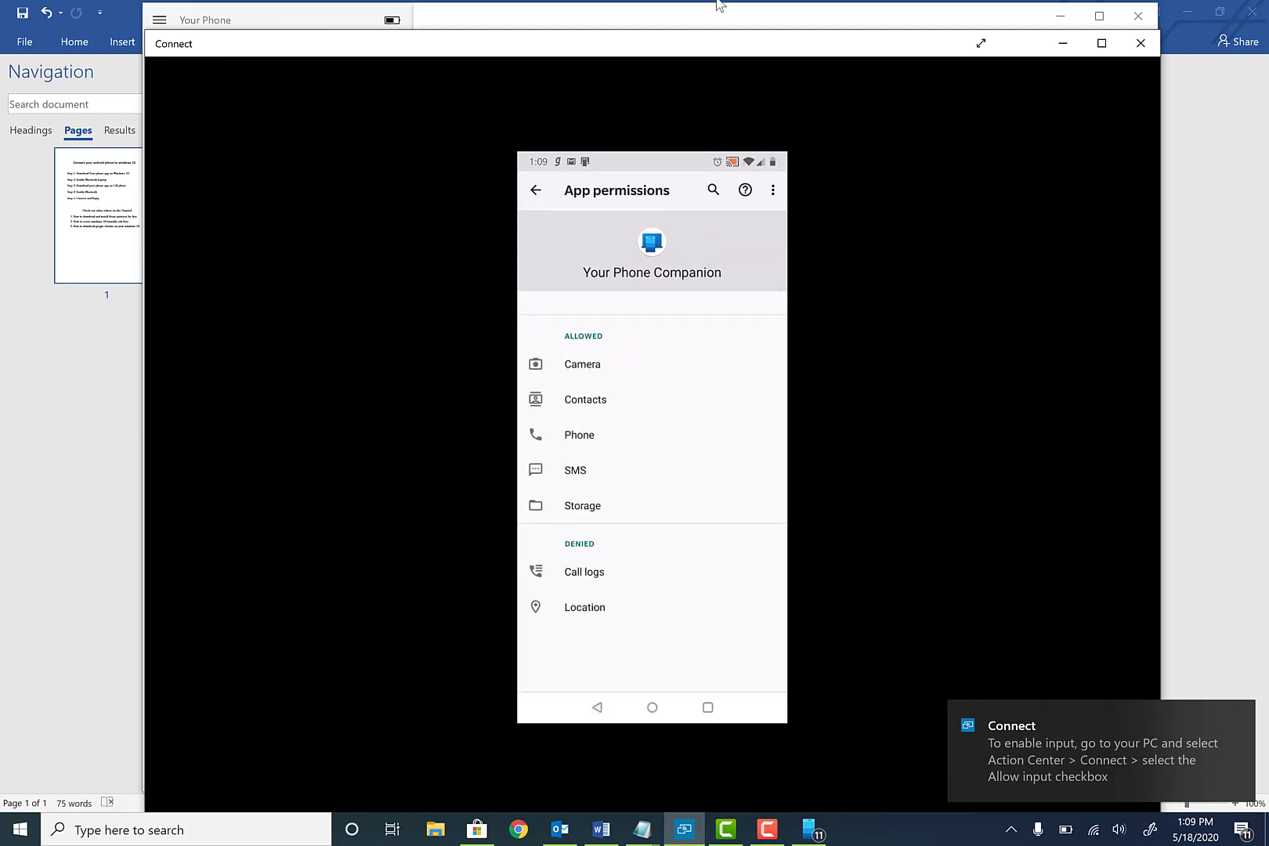
pyautogui.moveTo(790, 56); pyautogui.dragTo(790, 688)
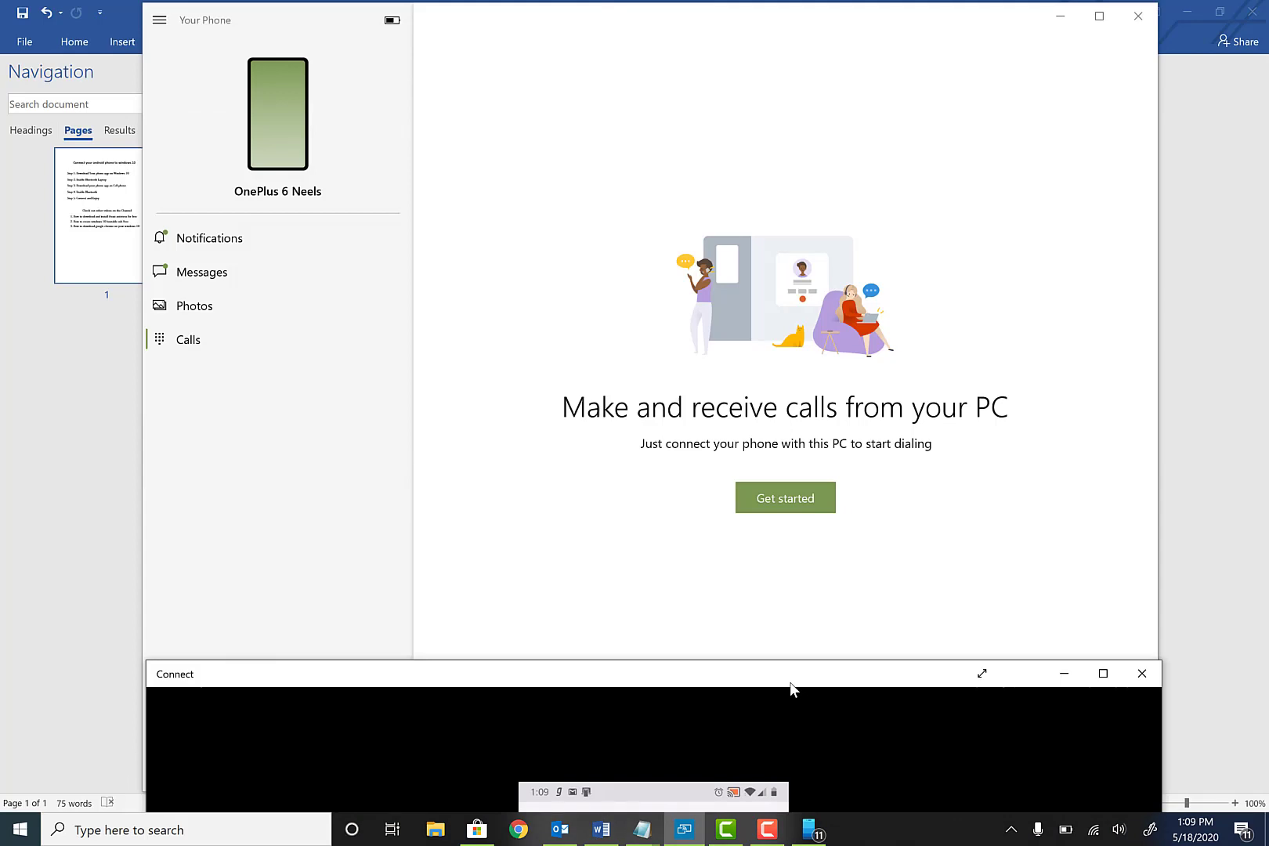
# Close and relaunch Your Phone via a 'your' search, then choose Get started on Calls
pyautogui.click(1136, 17)
pyautogui.click(21, 829)
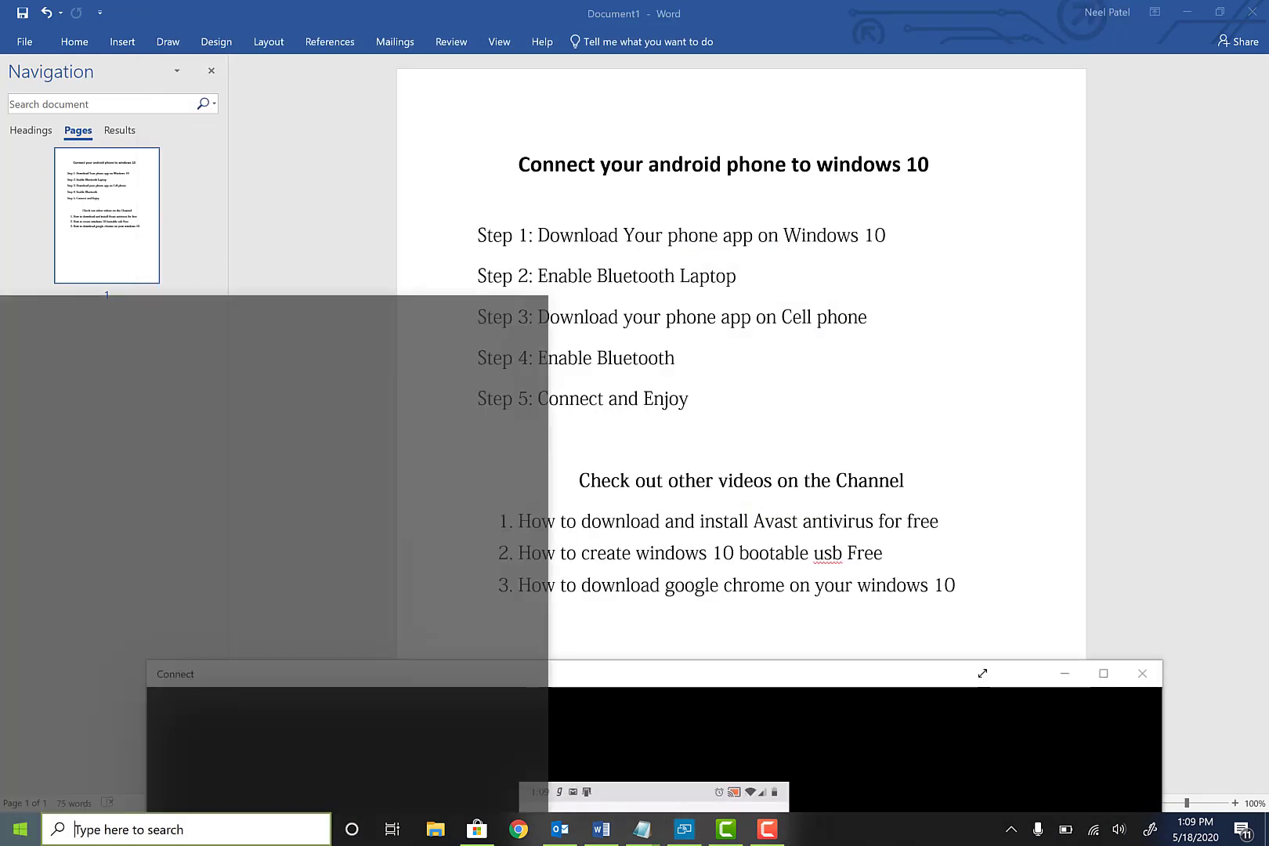
pyautogui.write('your')
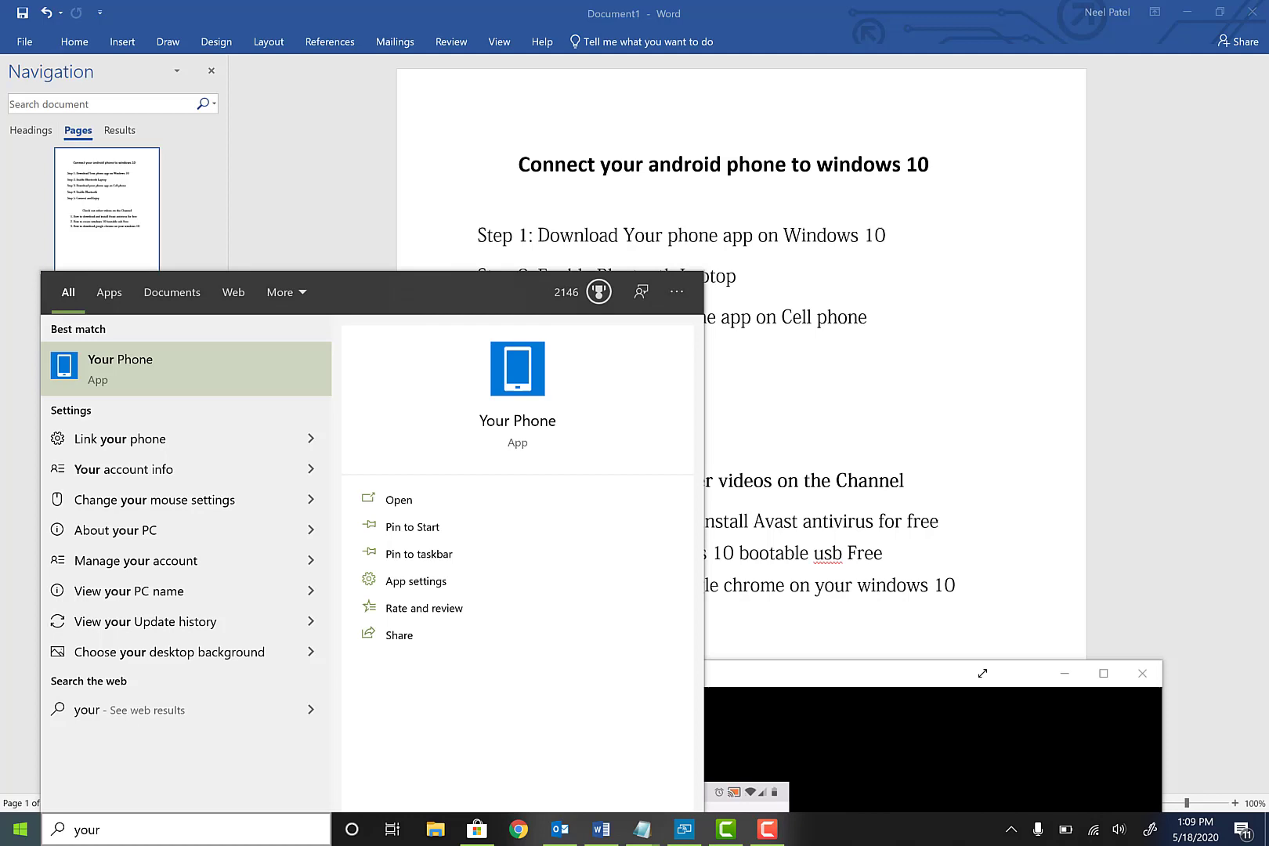
pyautogui.press('Return')
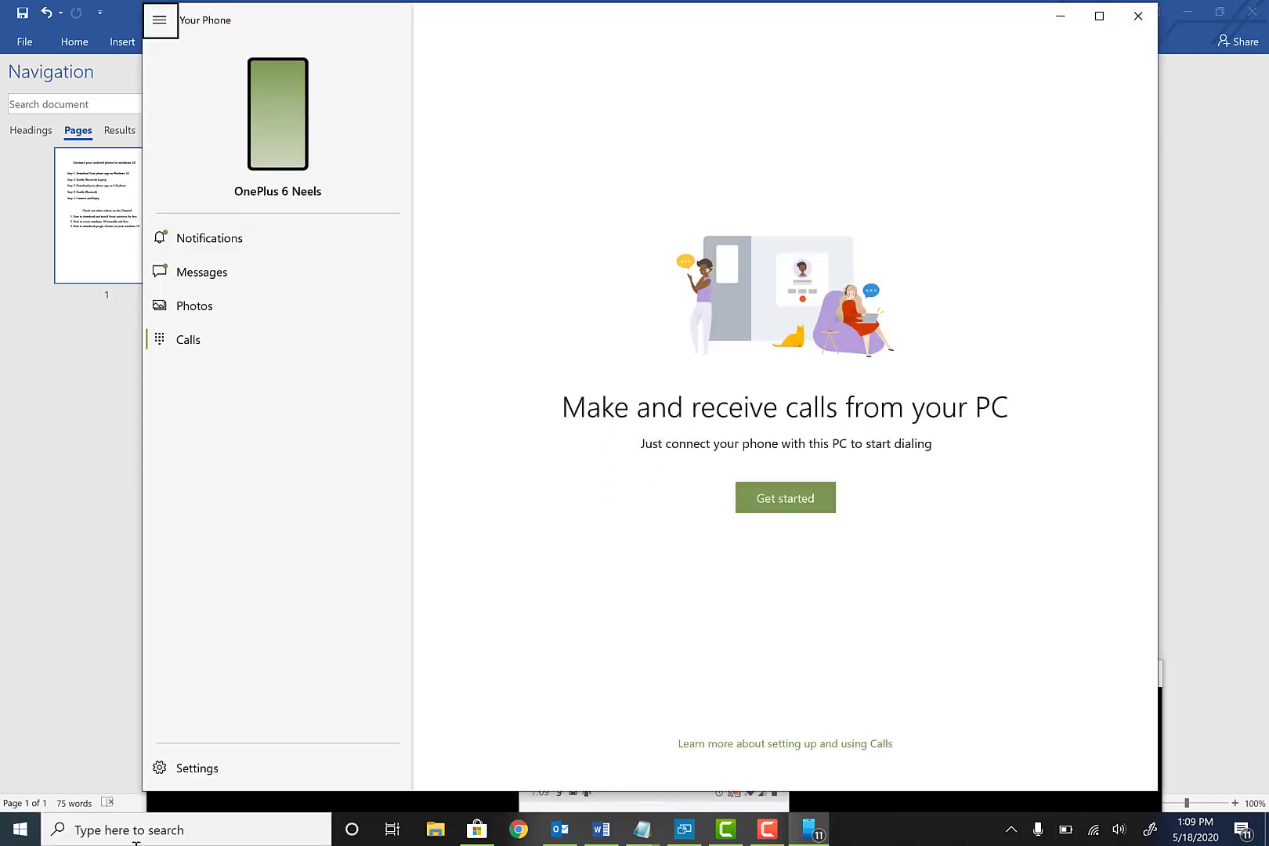
pyautogui.click(813, 496)
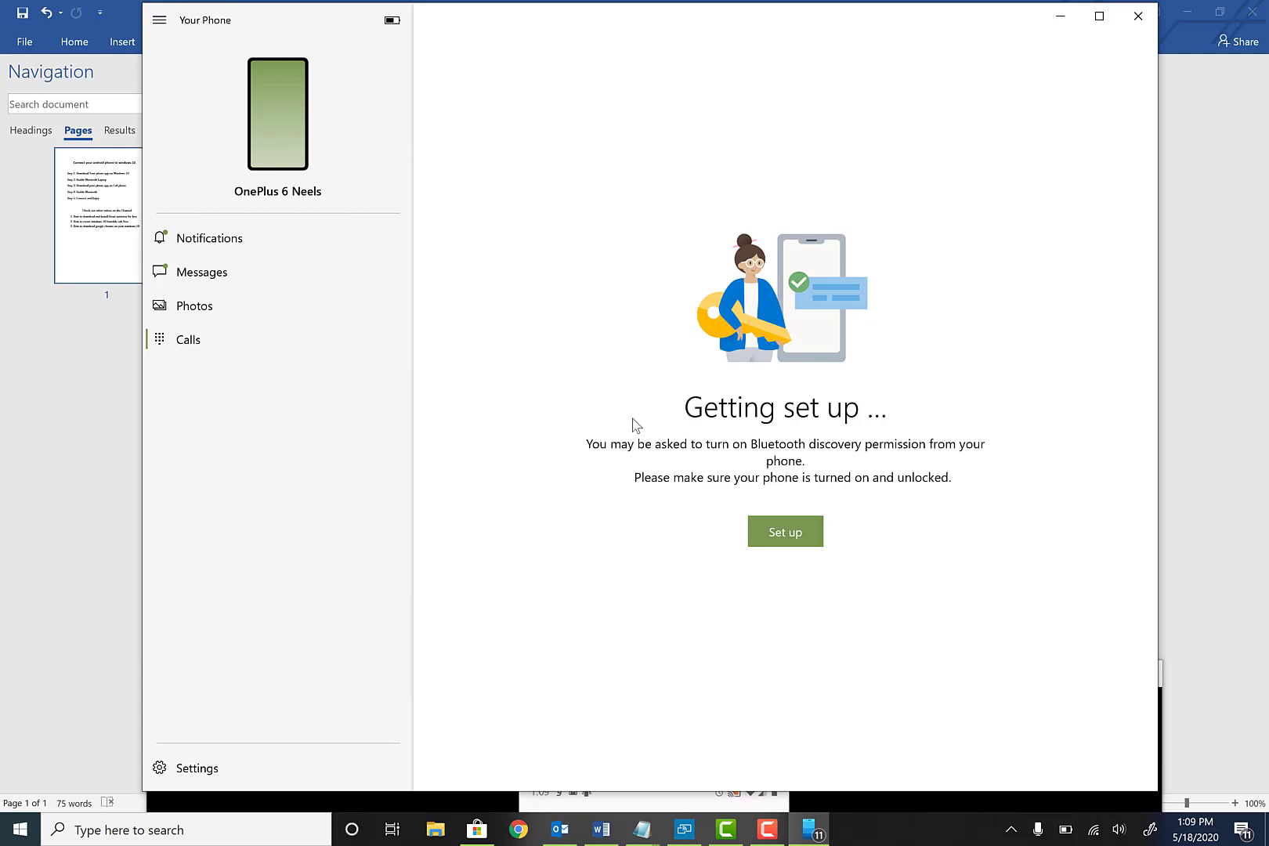
# Start Bluetooth pairing and confirm the matching PIN so the phone pairs with the PC
pyautogui.click(797, 527)
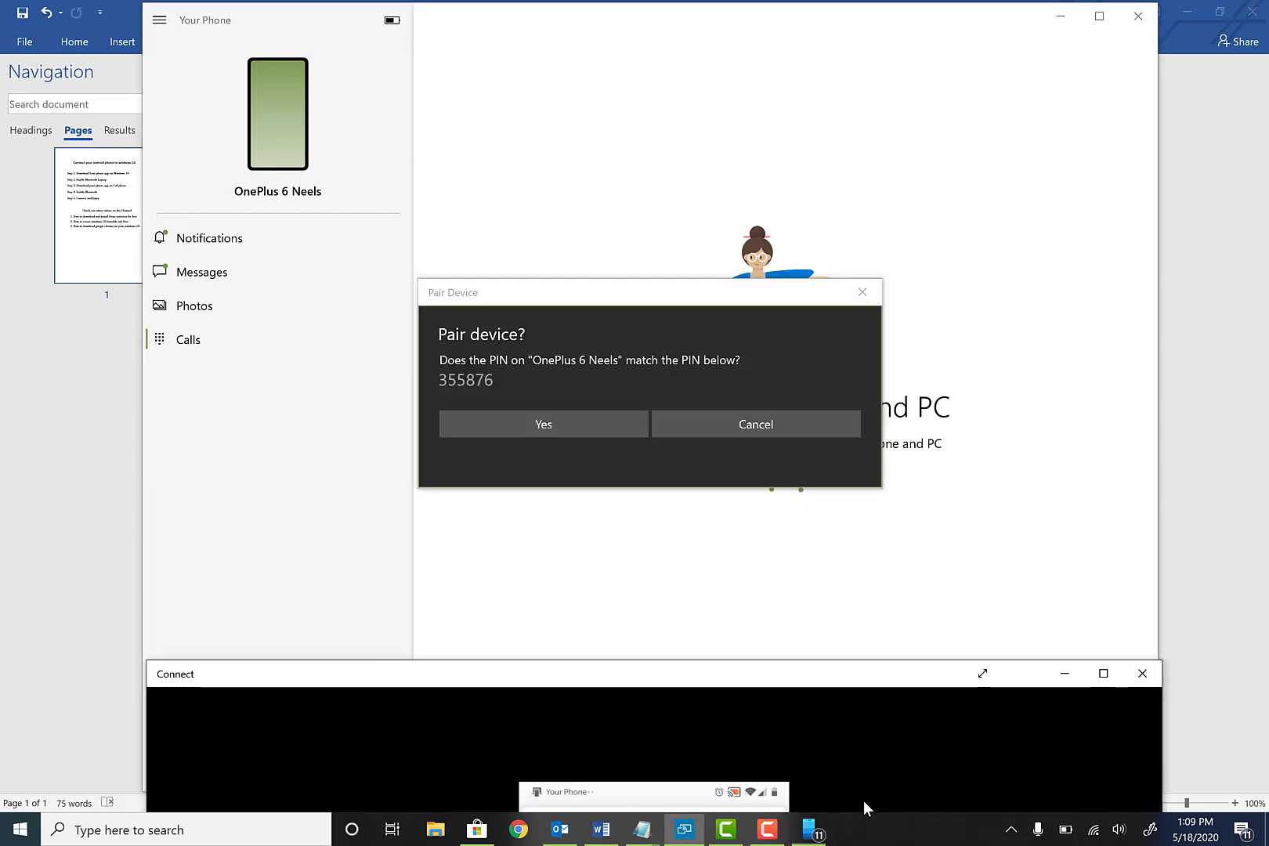
pyautogui.moveTo(886, 684); pyautogui.dragTo(831, 53)
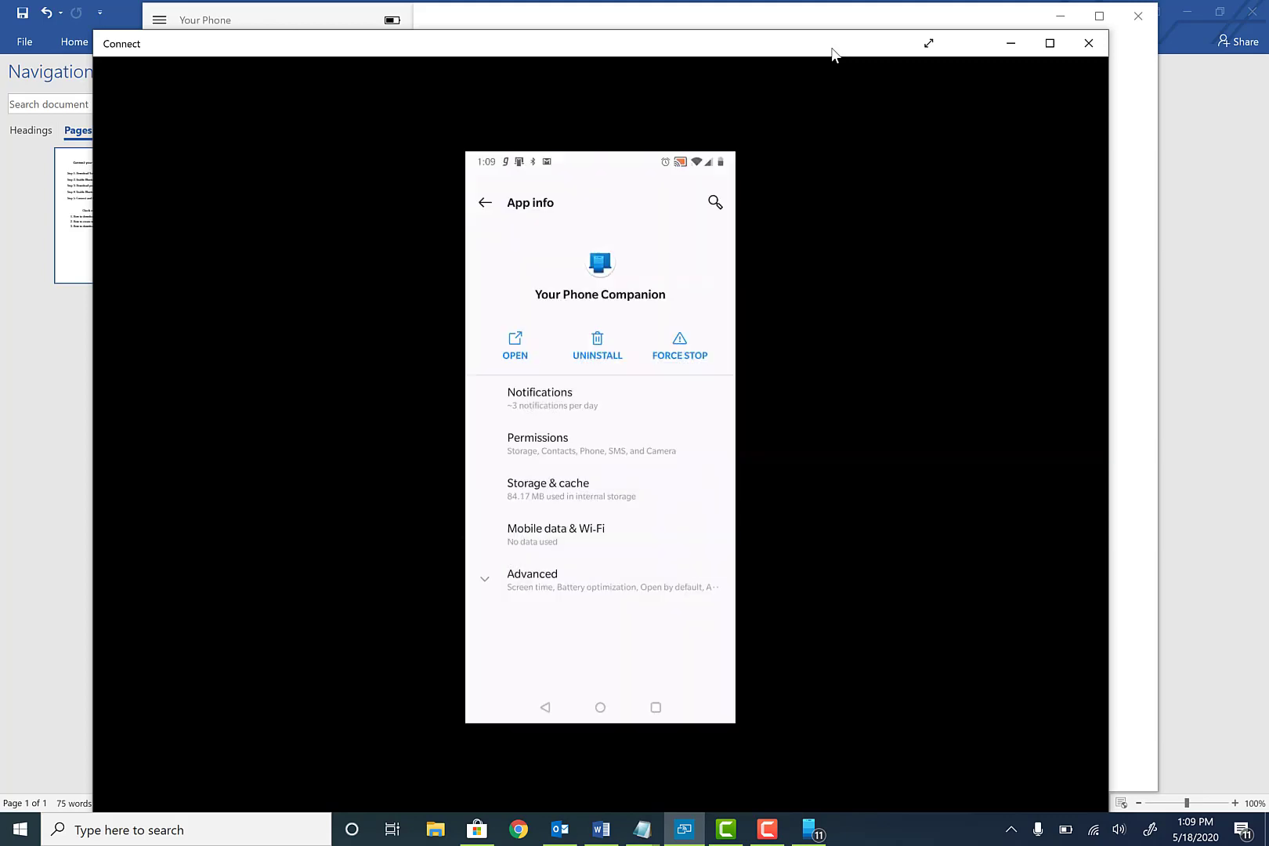
pyautogui.moveTo(892, 49); pyautogui.dragTo(949, 566)
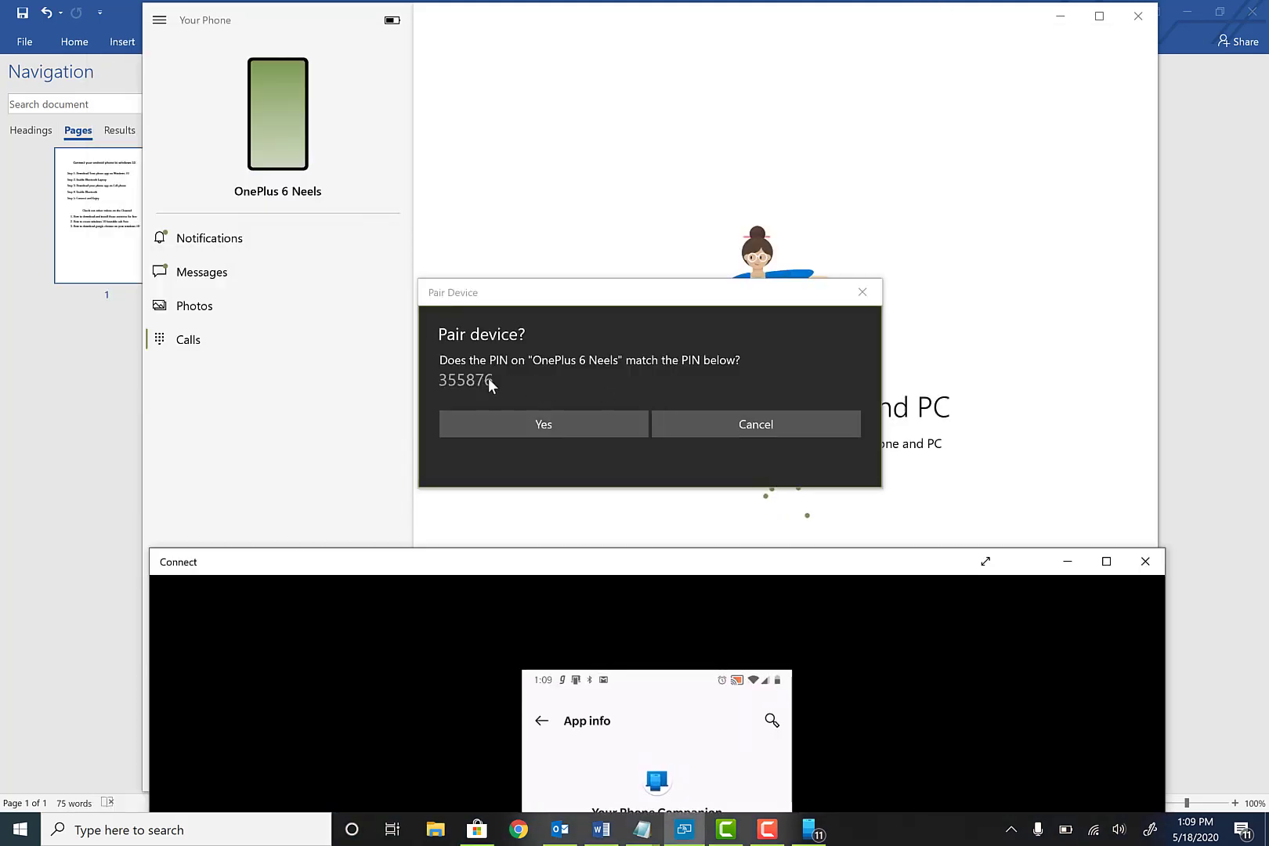
pyautogui.click(520, 424)
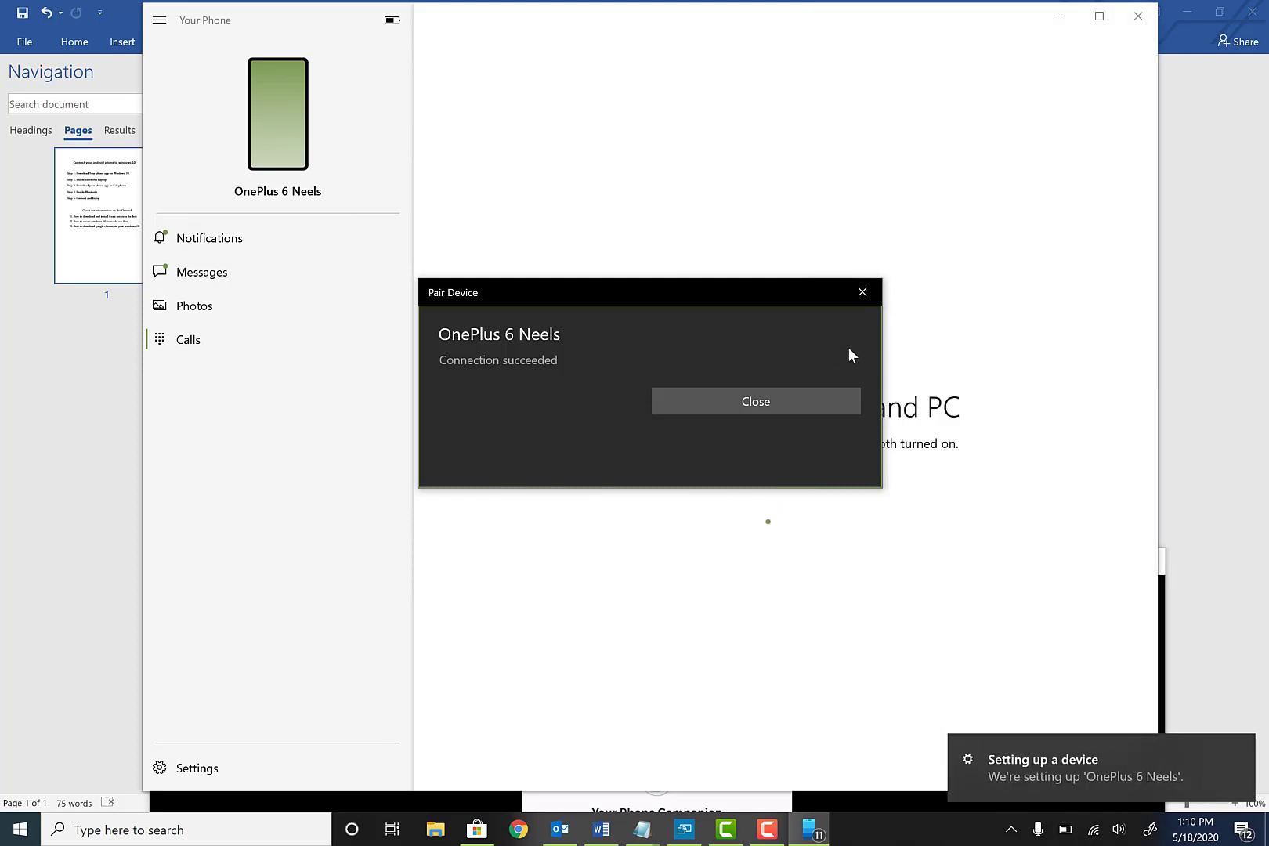
# Dismiss the pairing message, dial a phone number on the PC keypad, call it, then hang up
pyautogui.click(862, 292)
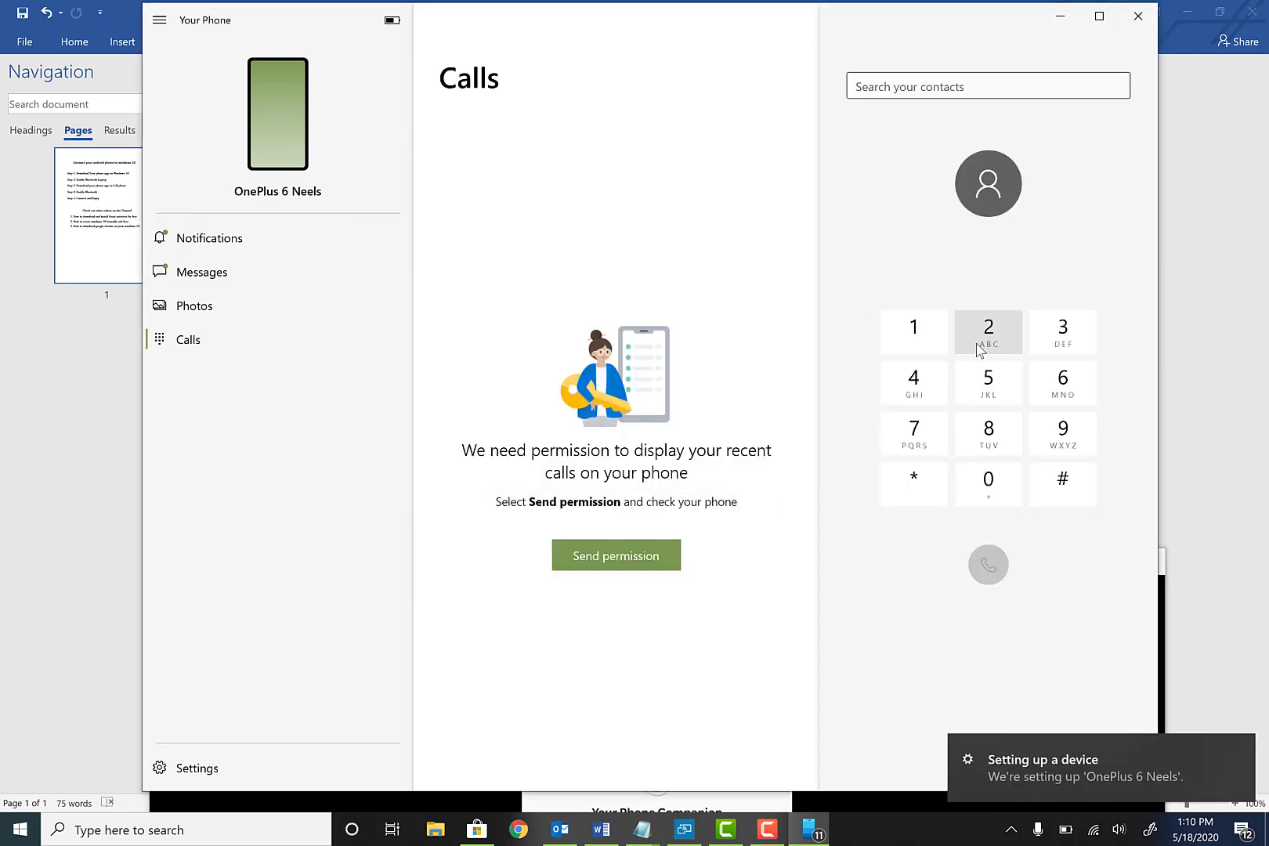
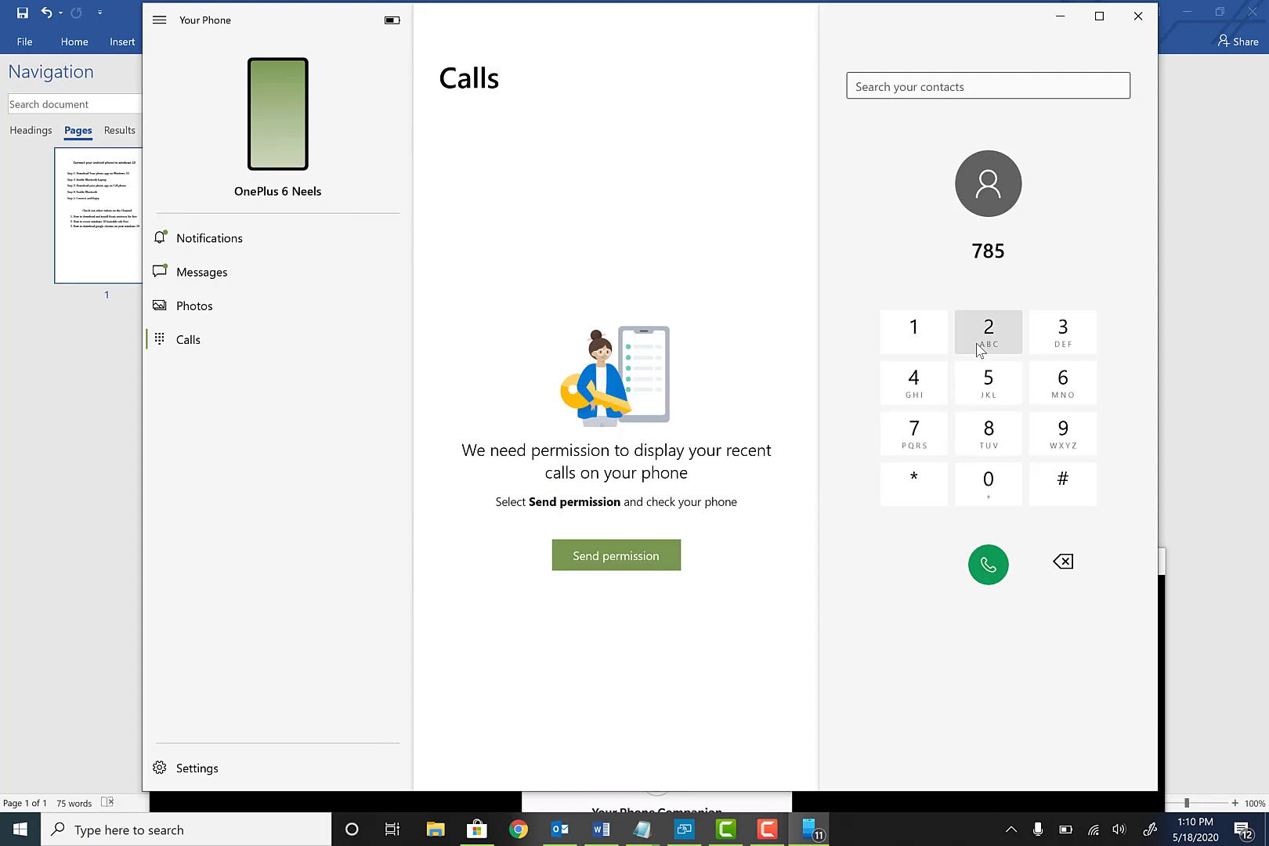
pyautogui.click(997, 567)
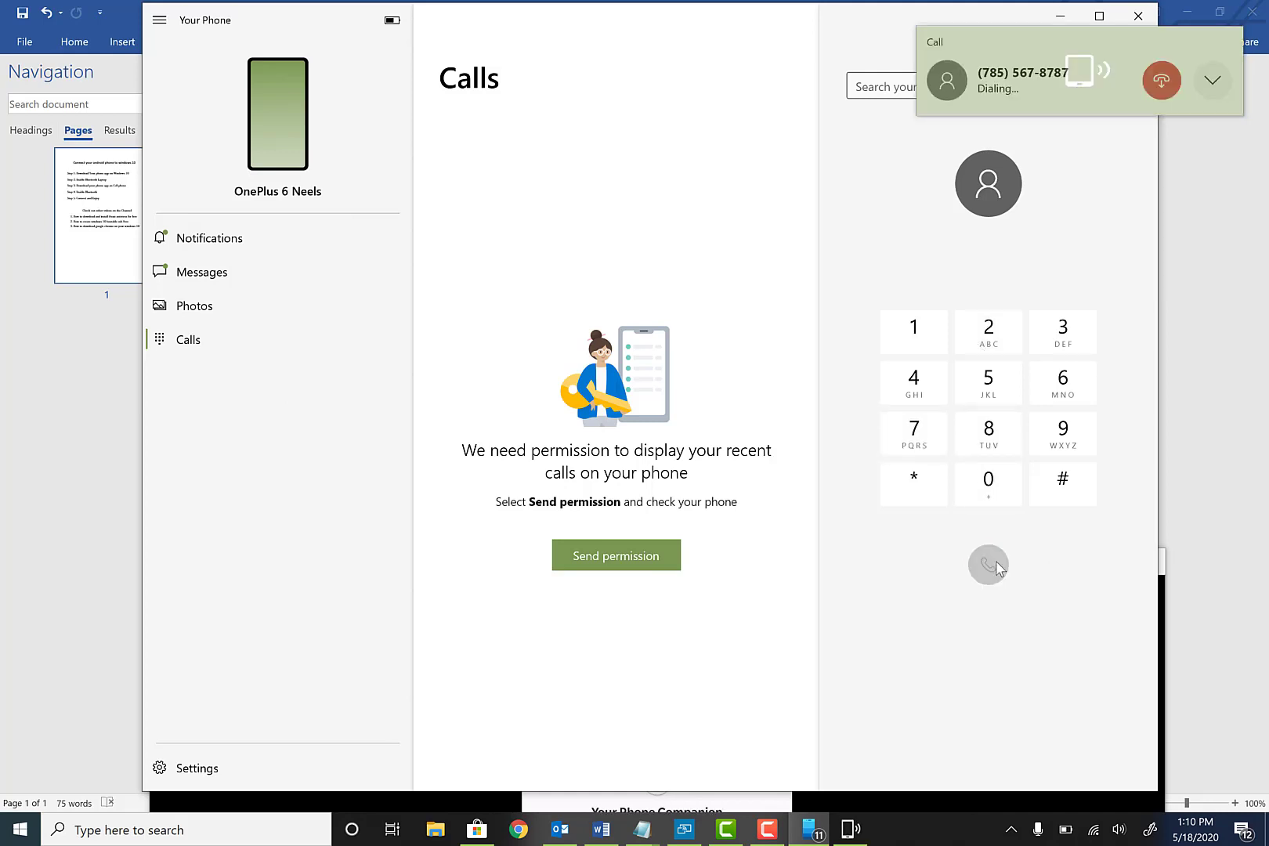
pyautogui.click(1166, 92)
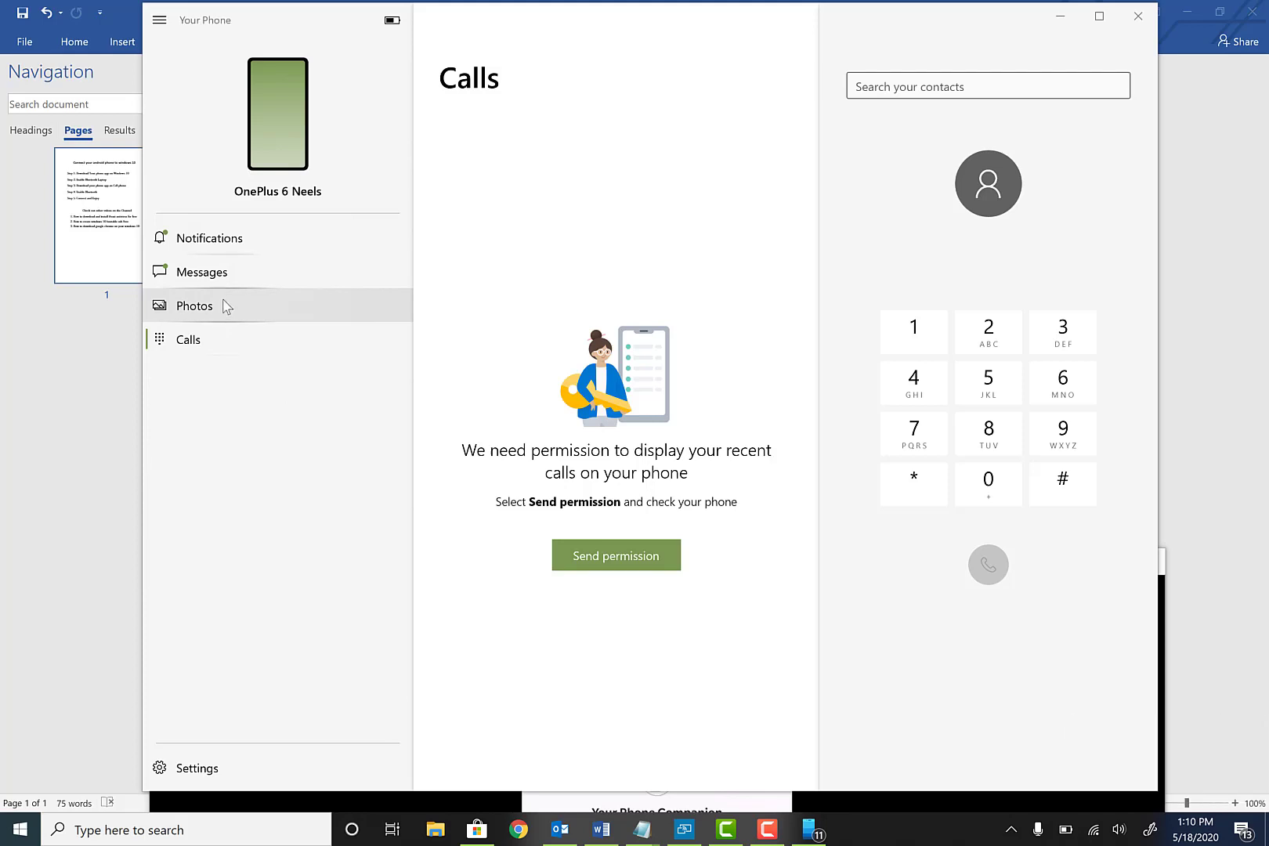
# Switch to the Word document, then bring Your Phone's idle Calls page back to the front
pyautogui.click(587, 831)
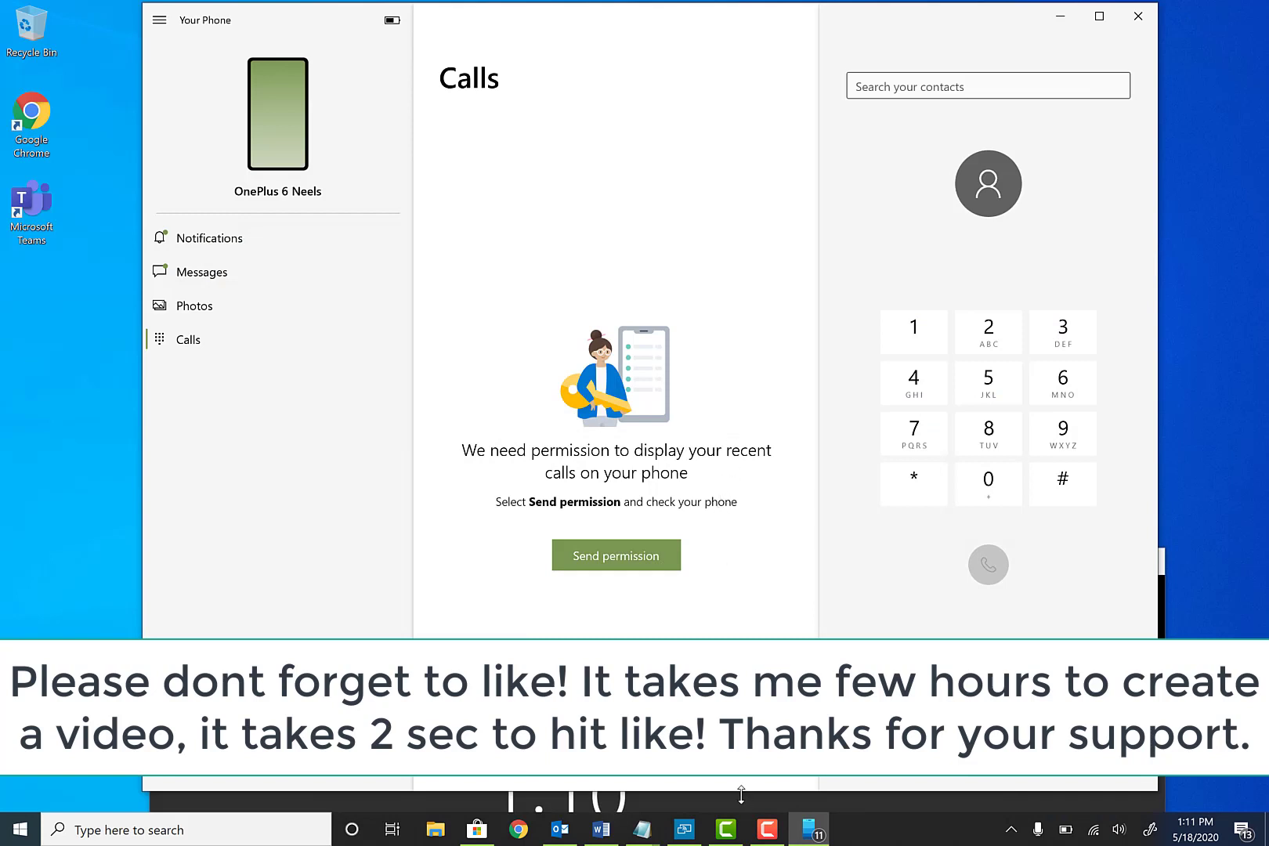
pyautogui.click(767, 838)
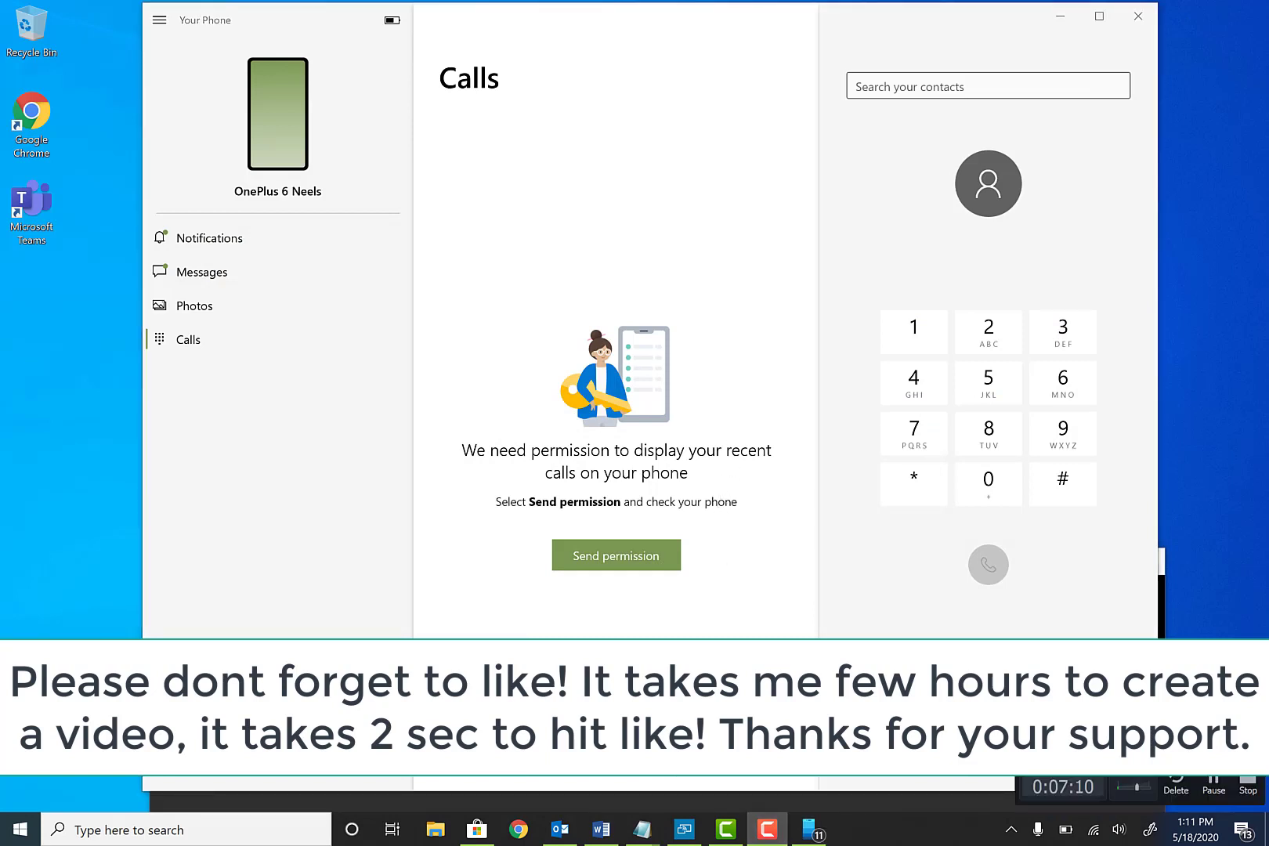